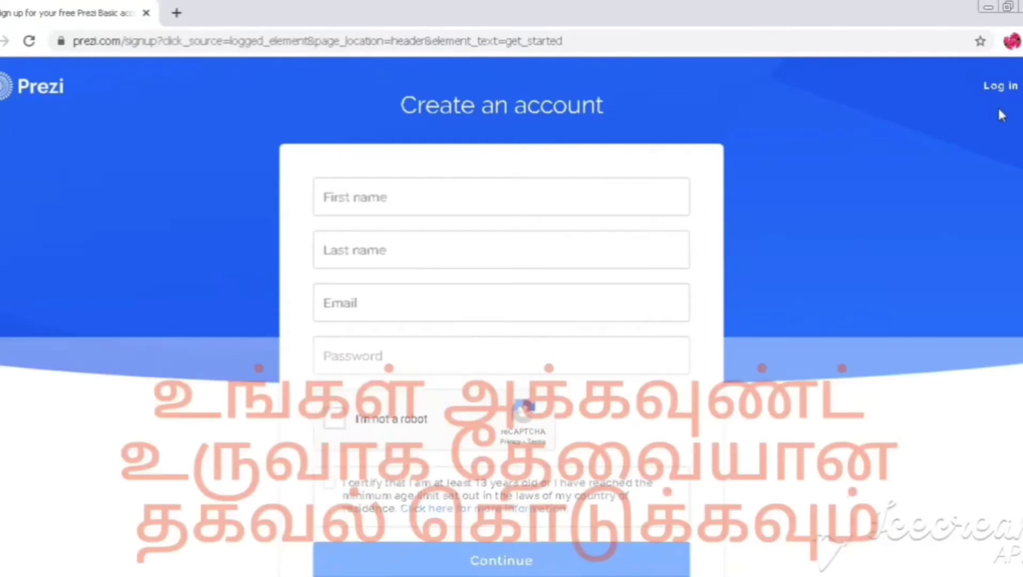
# Log in to the existing Prezi account with the account e-mail and password.
pyautogui.click(999, 88)
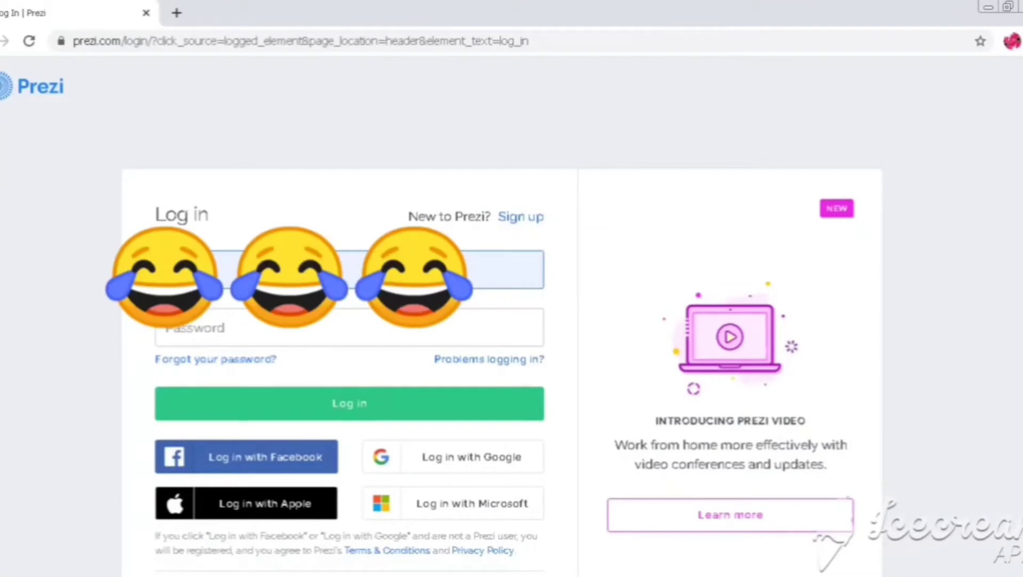
pyautogui.click(288, 269)
pyautogui.click(230, 311)
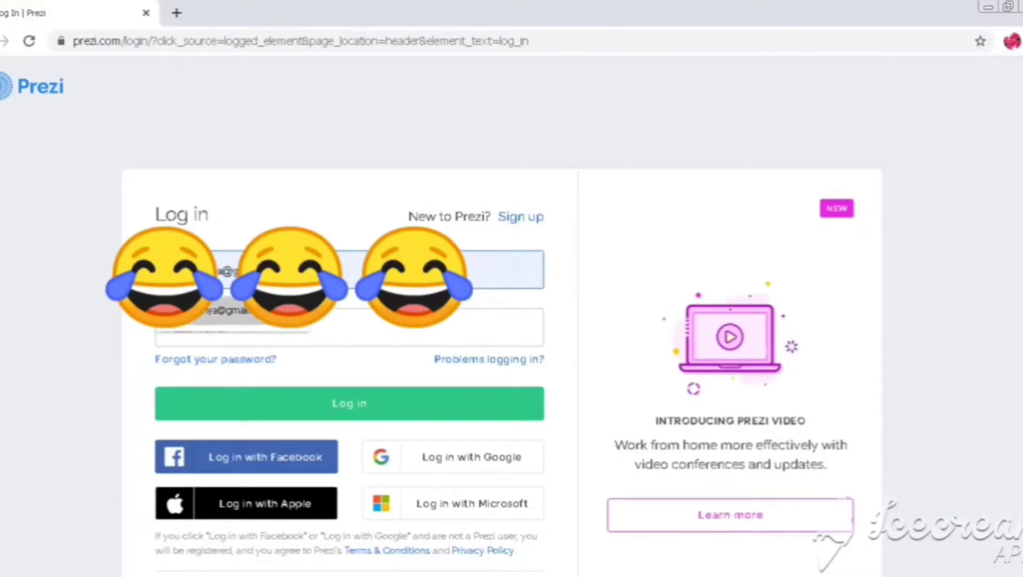
pyautogui.click(247, 328)
pyautogui.write('•')
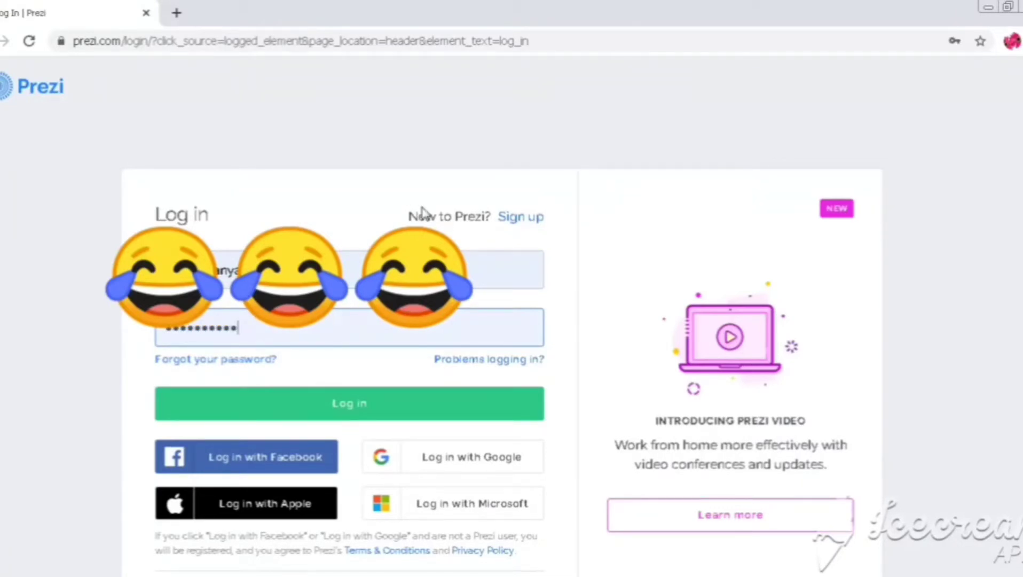
pyautogui.click(427, 415)
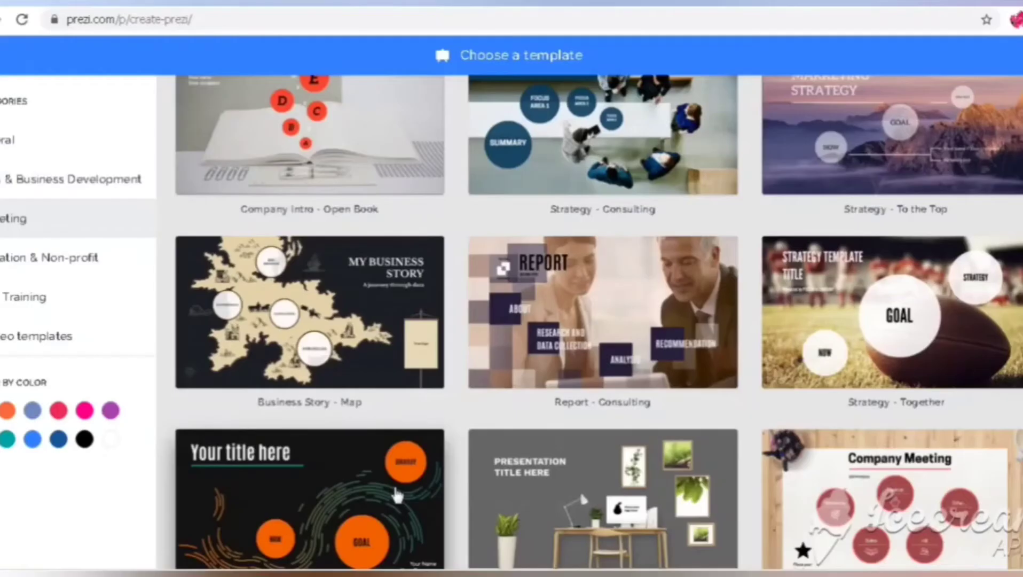
# Create a presentation from the Marketing Strategy - Flow template, titled "xxx" and visible to anyone on the web.
pyautogui.click(357, 499)
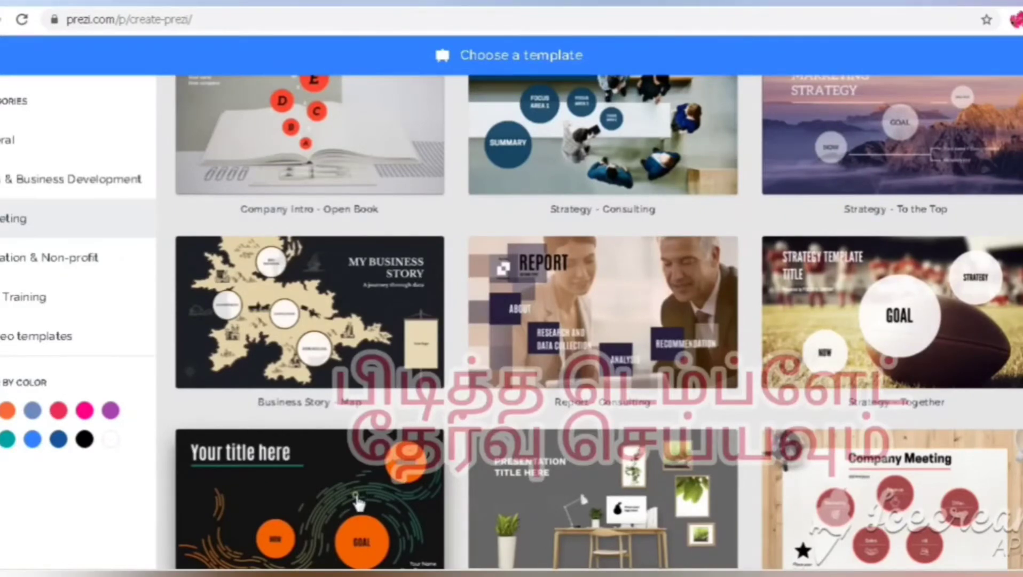
pyautogui.click(481, 525)
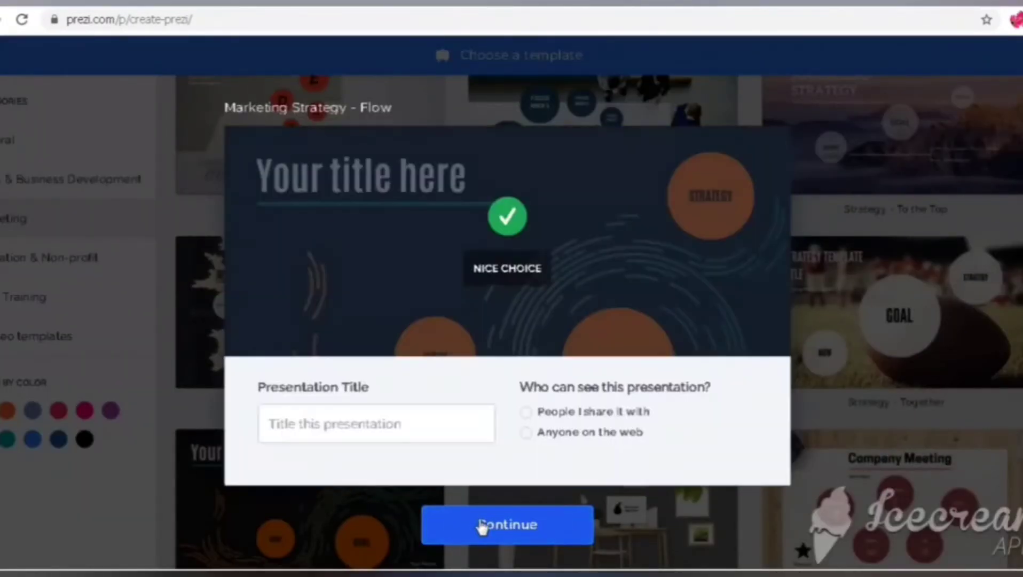
pyautogui.click(396, 423)
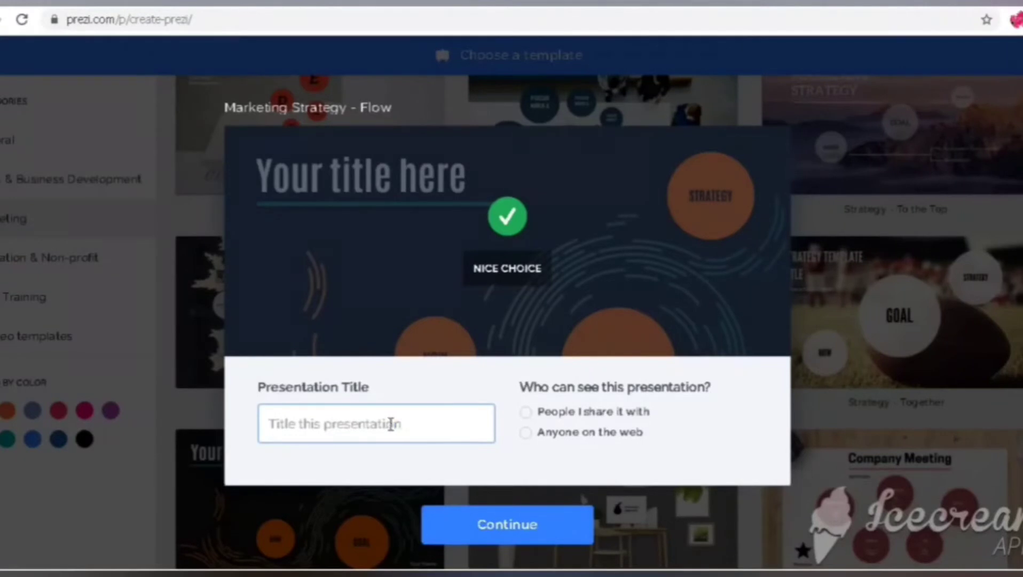
pyautogui.write('xxx')
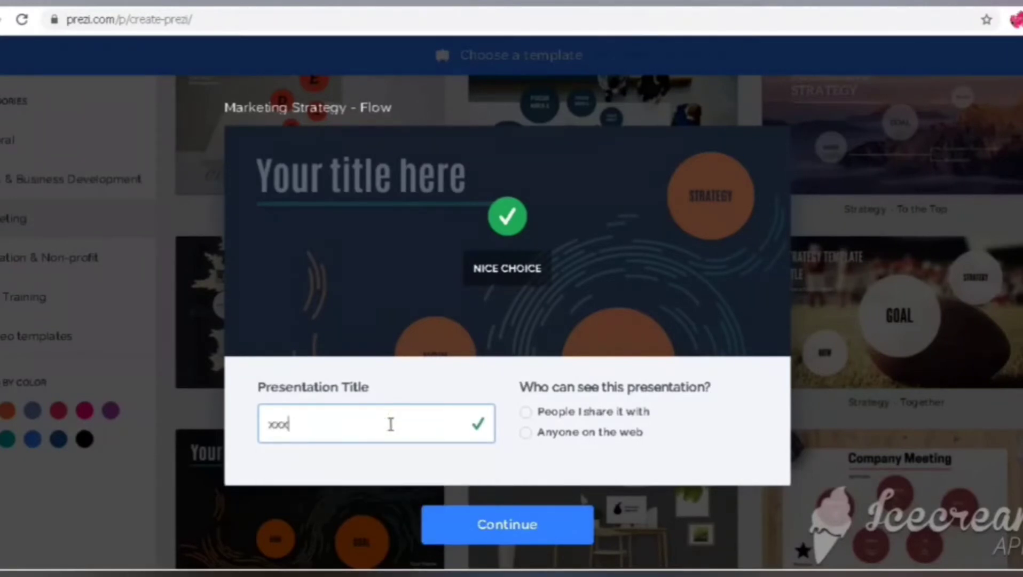
pyautogui.click(553, 432)
pyautogui.click(534, 533)
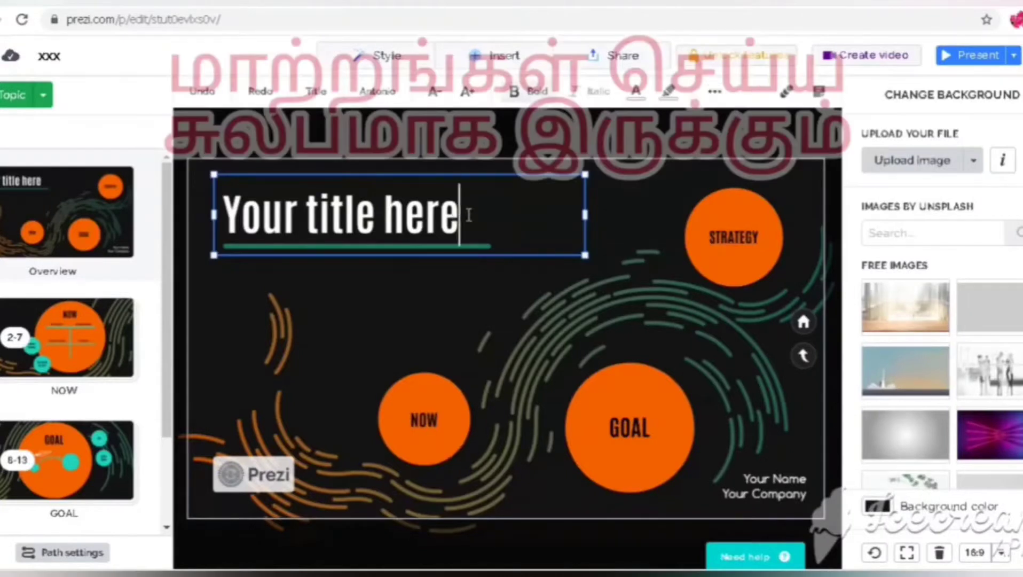
# Replace the overview's placeholder title with "ABOUT PREZI".
pyautogui.press('BackSpace')
pyautogui.press('BackSpace')
pyautogui.press('BackSpace')
pyautogui.press('BackSpace')
pyautogui.press('BackSpace')
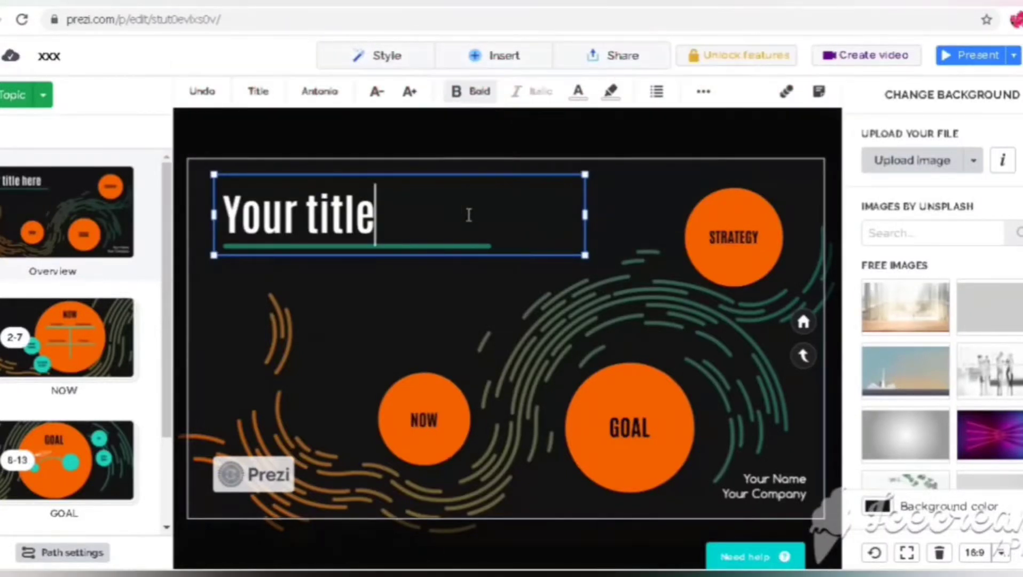
pyautogui.press('BackSpace')
pyautogui.press('BackSpace')
pyautogui.press('BackSpace')
pyautogui.press('BackSpace')
pyautogui.press('BackSpace')
pyautogui.press('BackSpace')
pyautogui.press('BackSpace')
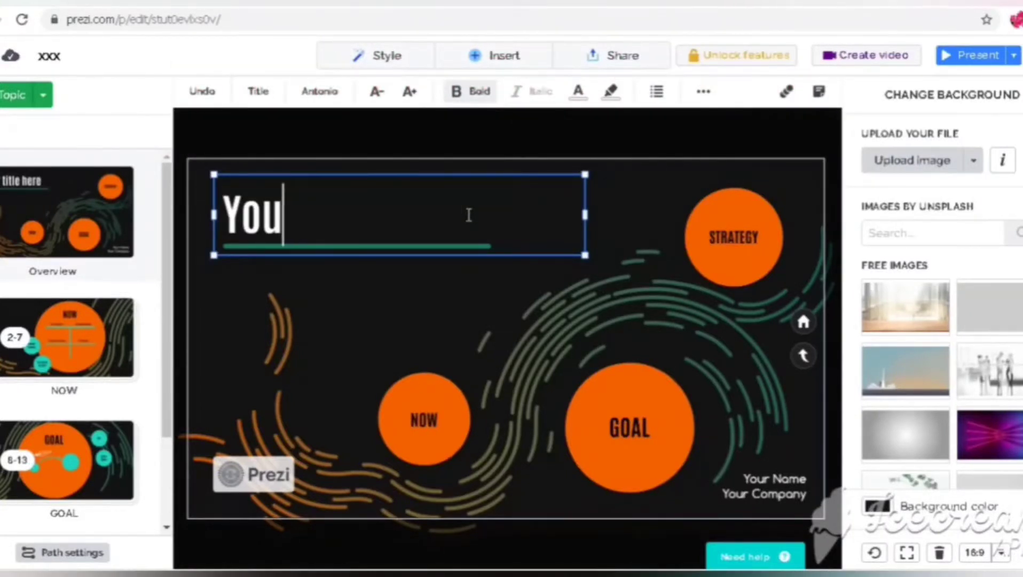
pyautogui.press('BackSpace')
pyautogui.press('BackSpace')
pyautogui.press('BackSpace')
pyautogui.write('A')
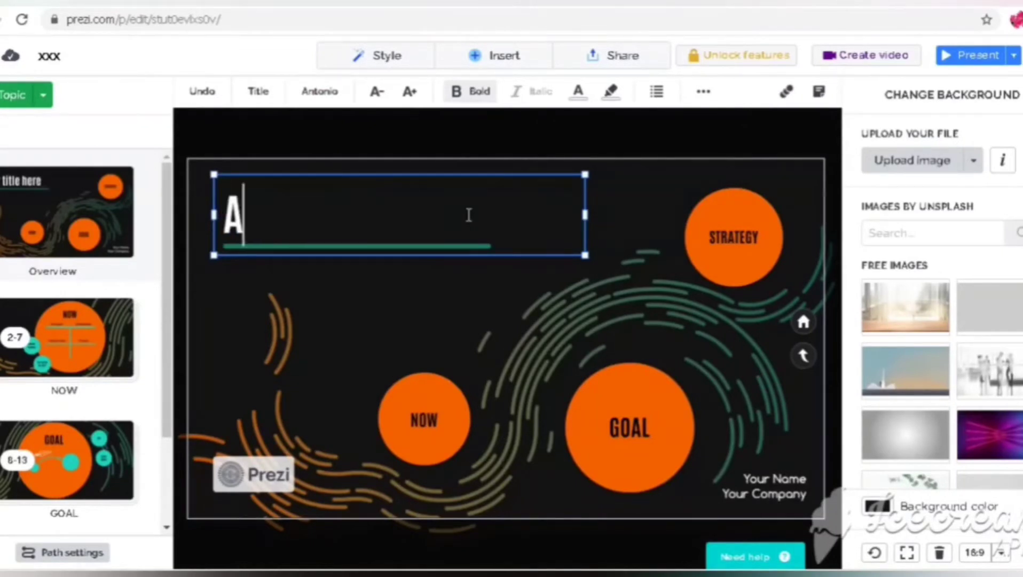
pyautogui.write('BOUT')
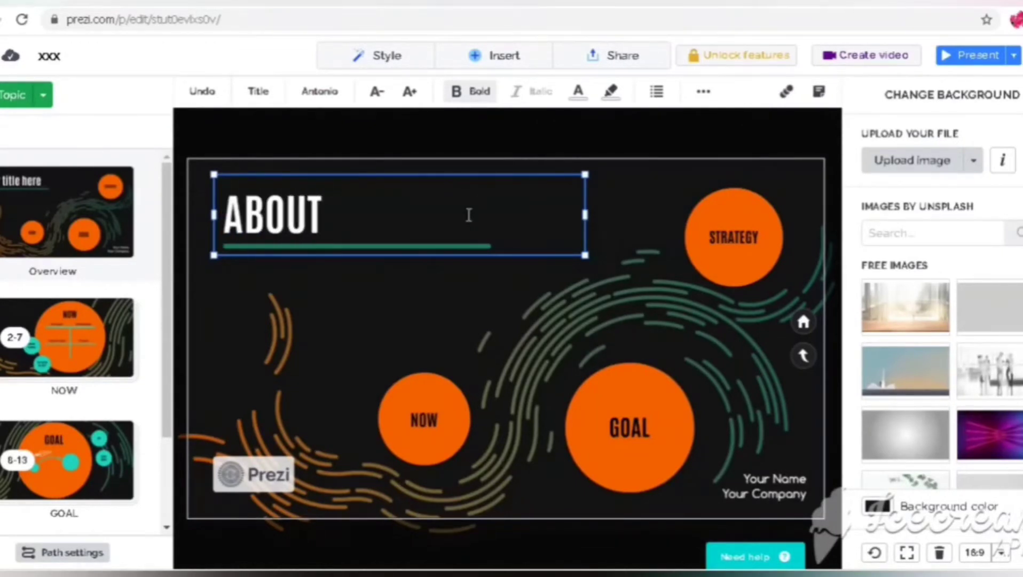
pyautogui.write(' PREZI')
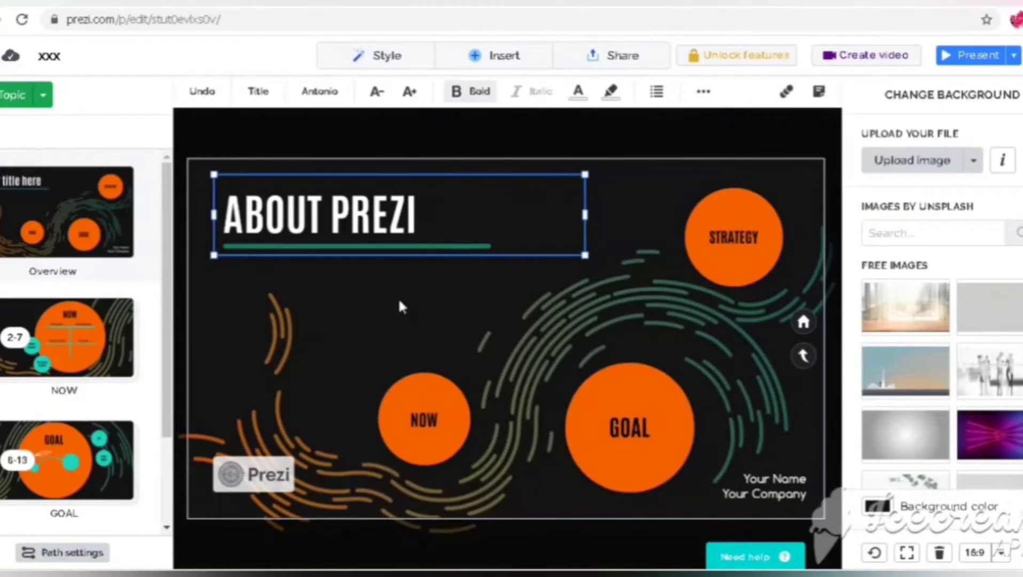
pyautogui.click(516, 290)
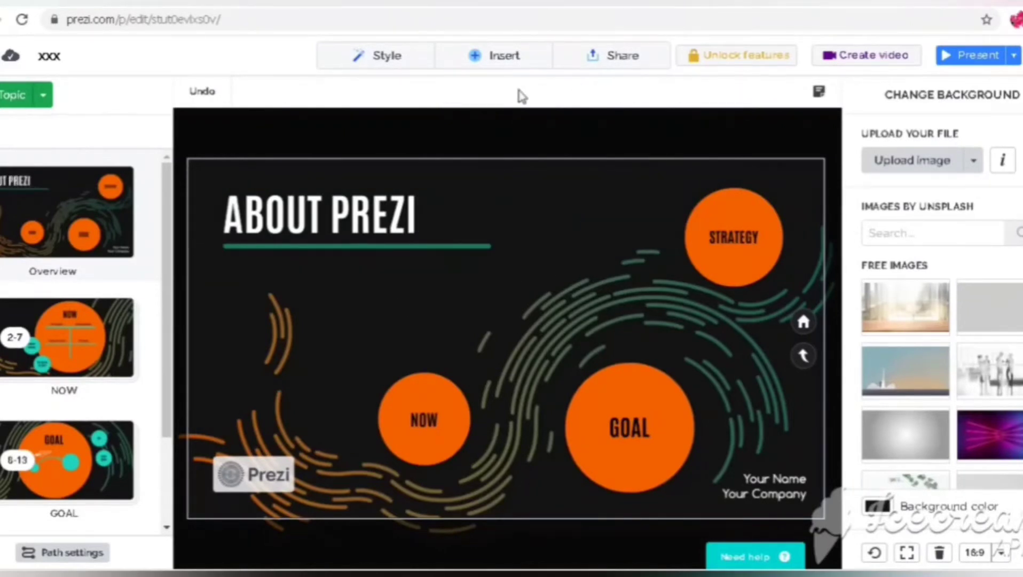
# Insert a text box on the overview and place it just beneath the title's underline.
pyautogui.click(503, 63)
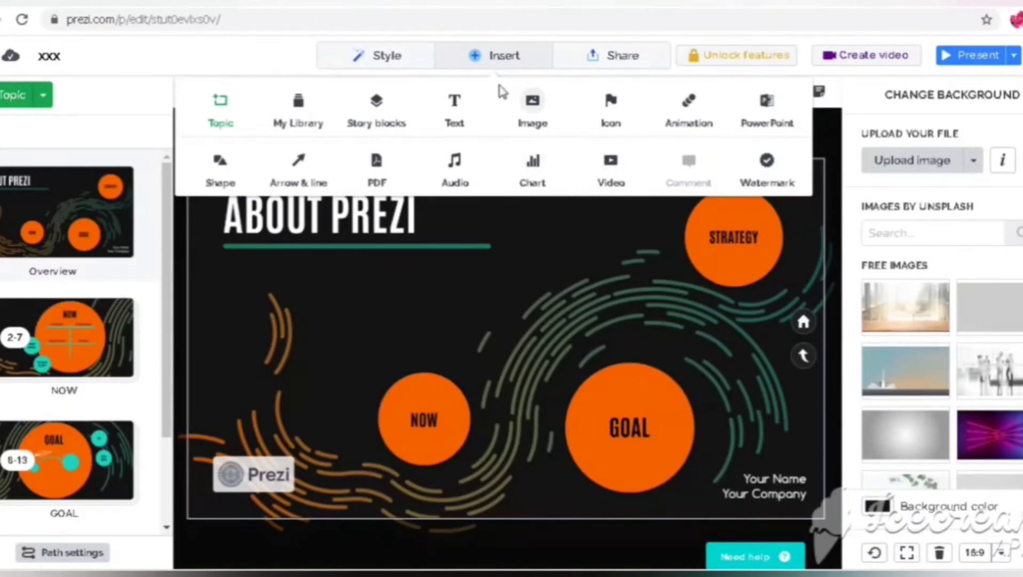
pyautogui.click(453, 109)
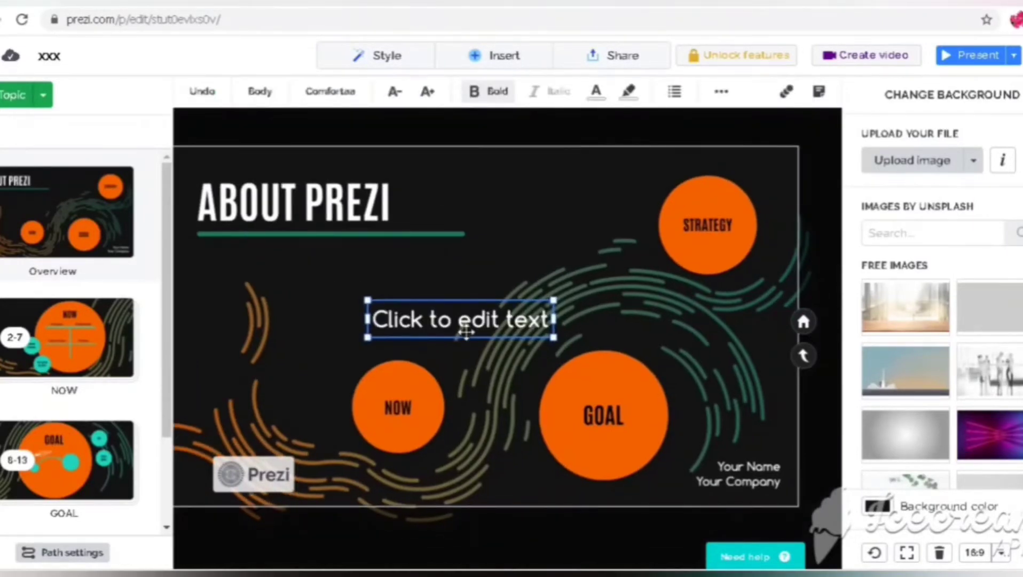
pyautogui.moveTo(466, 332); pyautogui.dragTo(470, 333)
pyautogui.moveTo(381, 311); pyautogui.dragTo(314, 256)
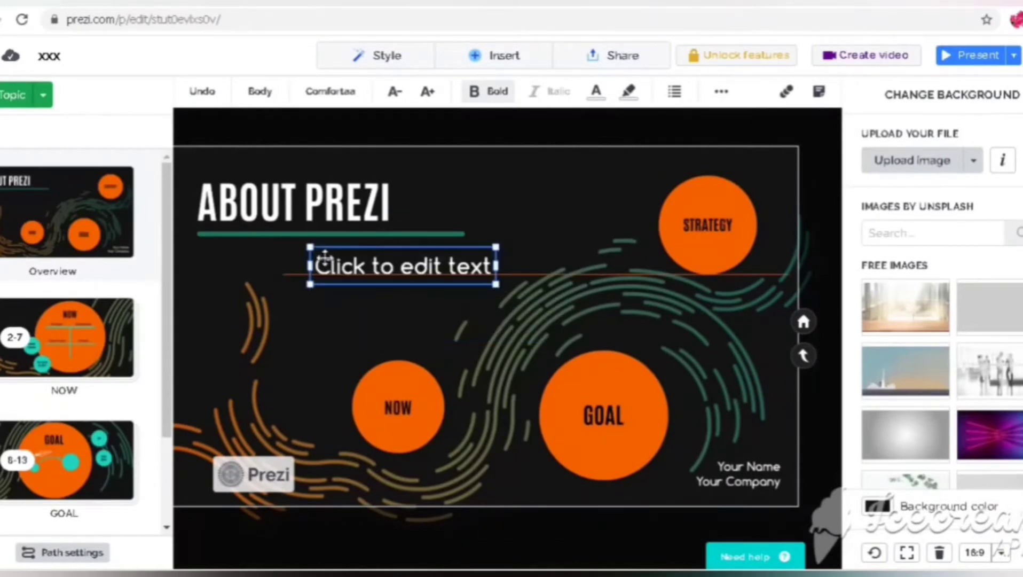
# Replace the new text box's placeholder with the presenter's full name followed by an exclamation mark.
pyautogui.click(343, 264)
pyautogui.write('LAVA')
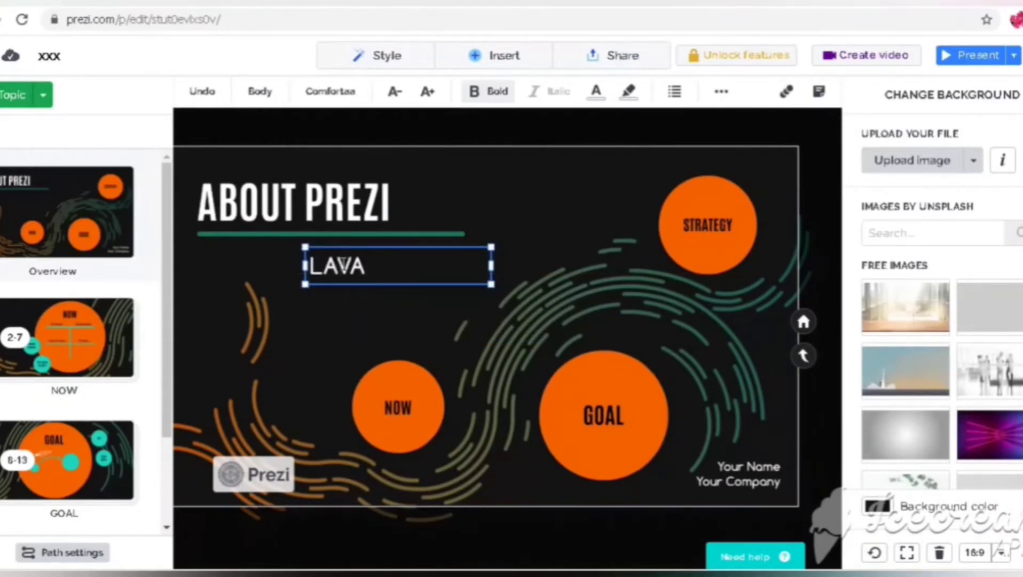
pyautogui.write('NYA PAND')
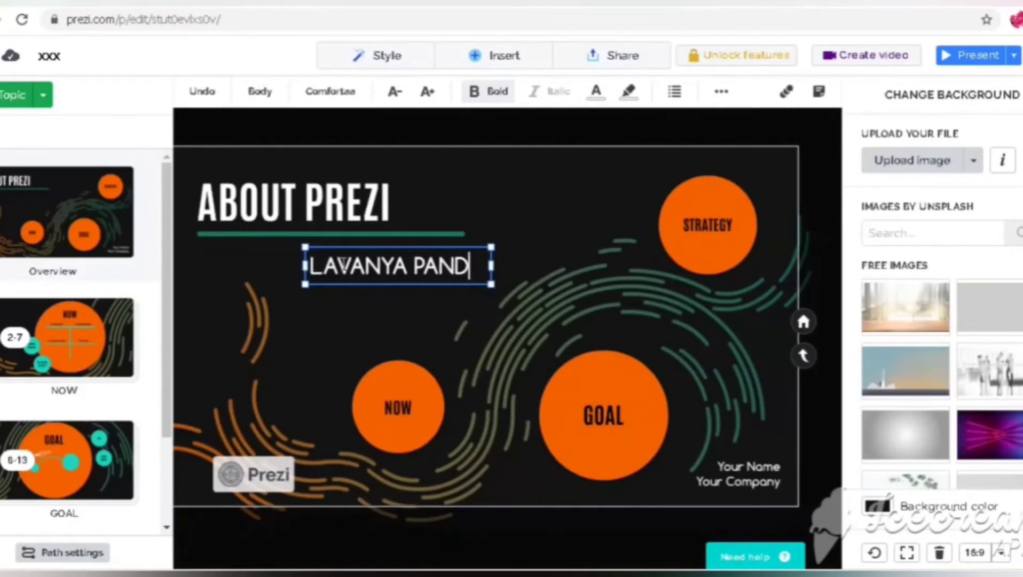
pyautogui.write('IAN!')
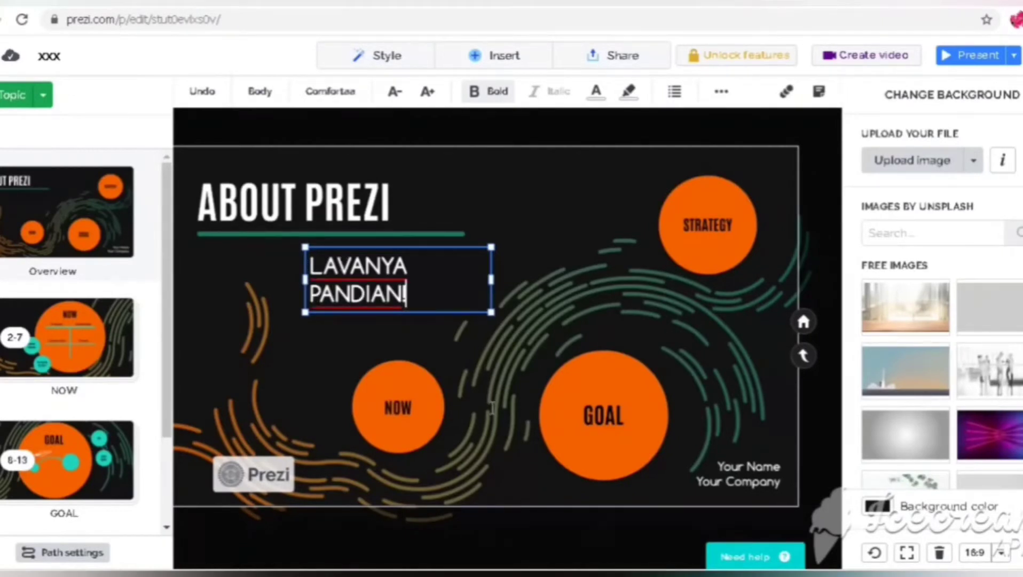
pyautogui.click(450, 390)
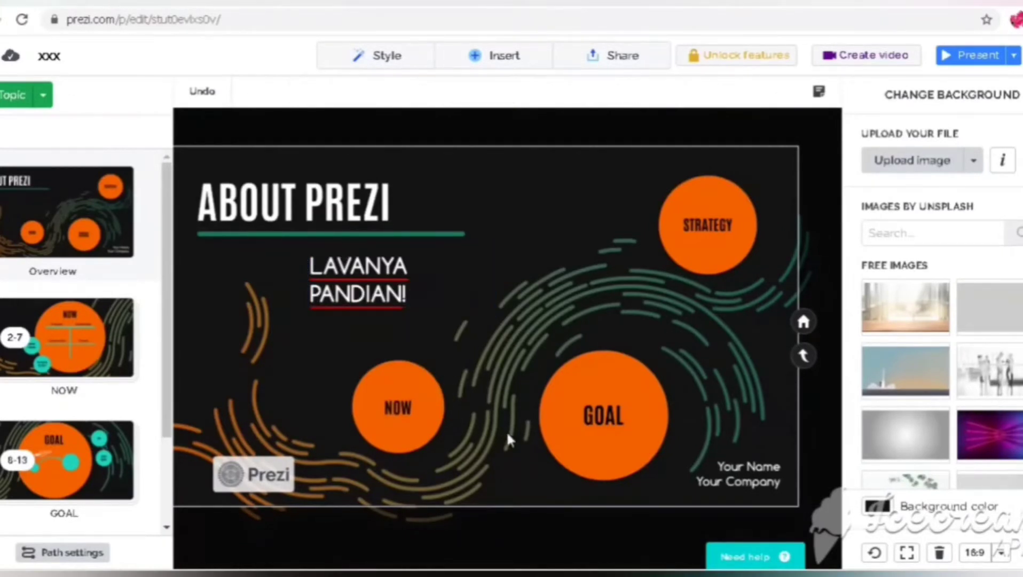
# Change the label of the NOW circle on the overview to "STEP 1".
pyautogui.click(400, 409)
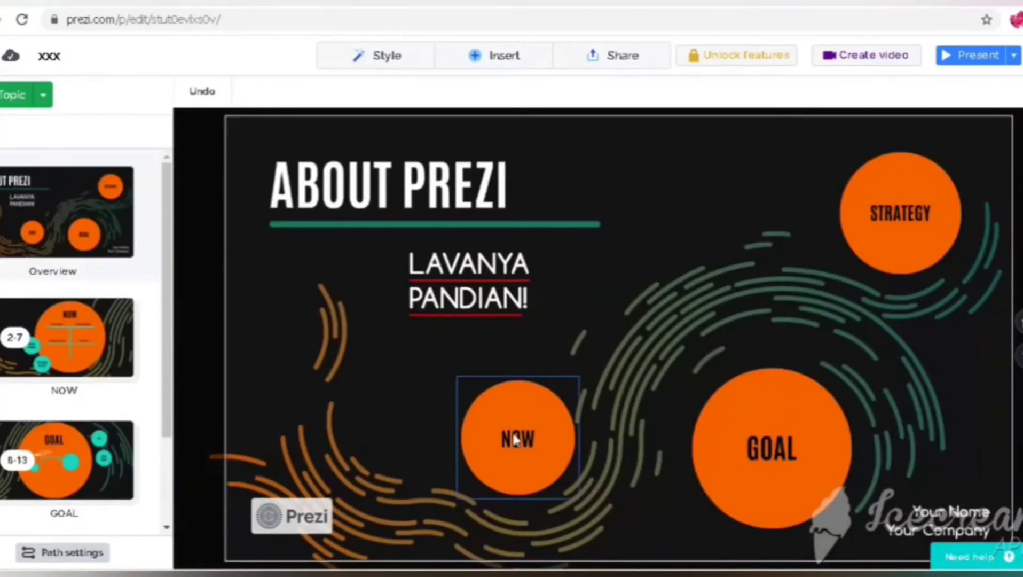
pyautogui.click(516, 440)
pyautogui.click(527, 440)
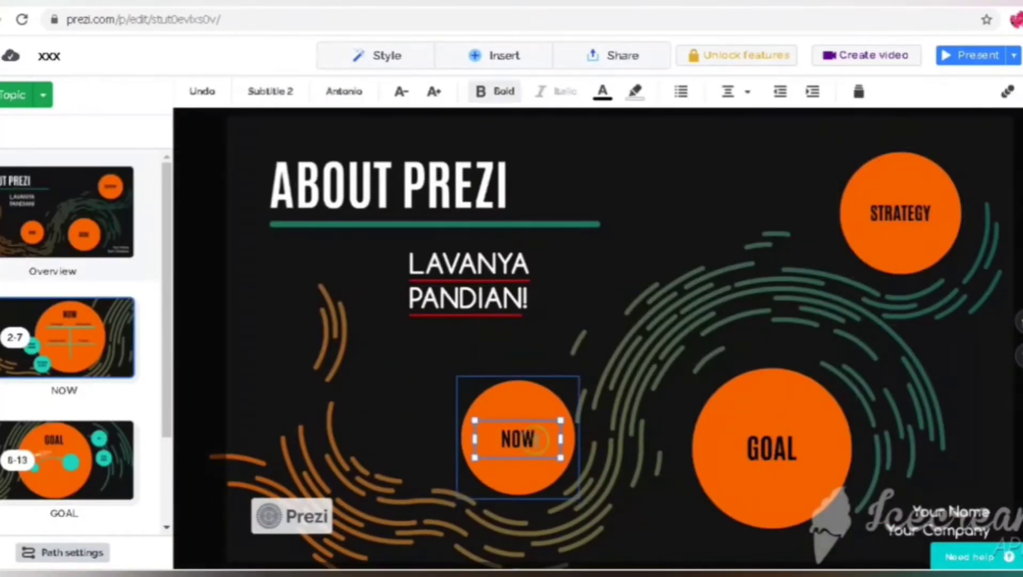
pyautogui.press('BackSpace')
pyautogui.press('BackSpace')
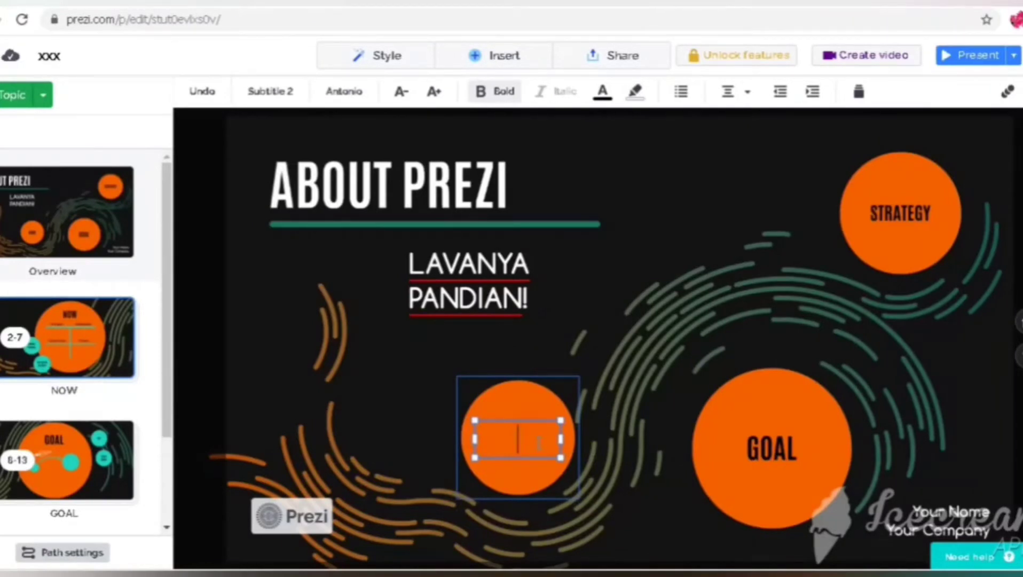
pyautogui.write('STEP 1')
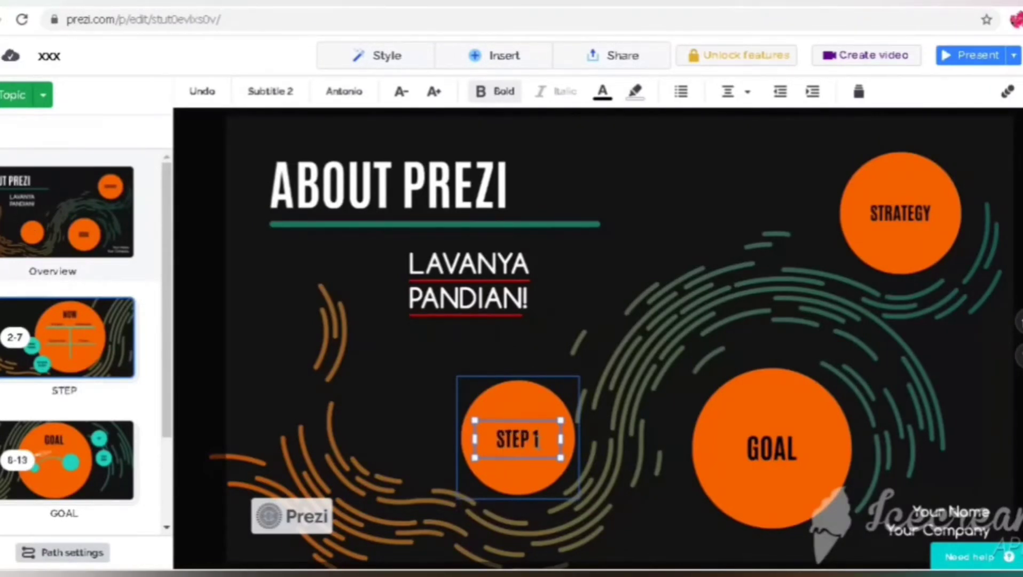
pyautogui.click(585, 390)
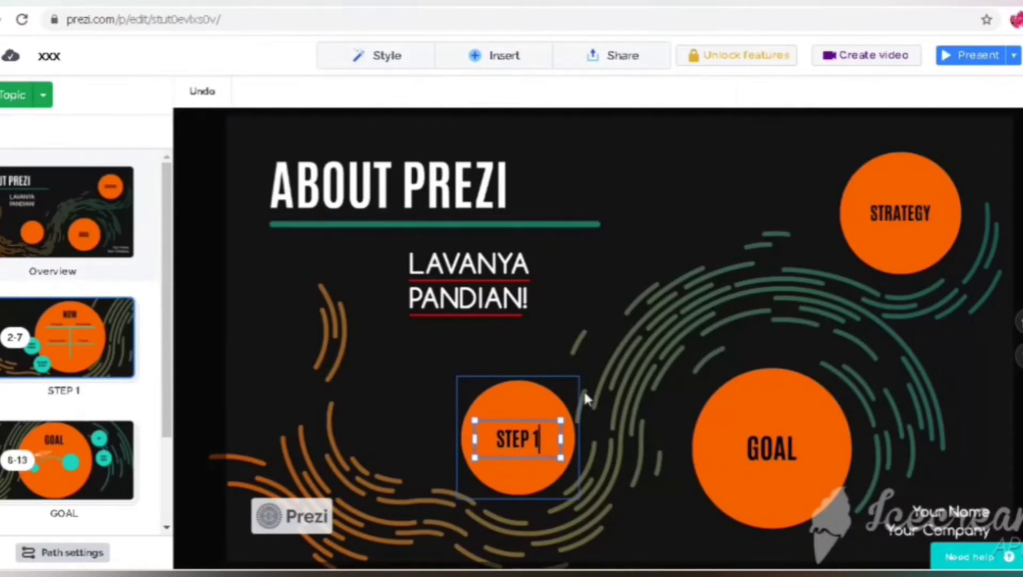
# Enter the STEP 1 topic and change its NOW heading to "STEP 1".
pyautogui.click(516, 387)
pyautogui.click(519, 358)
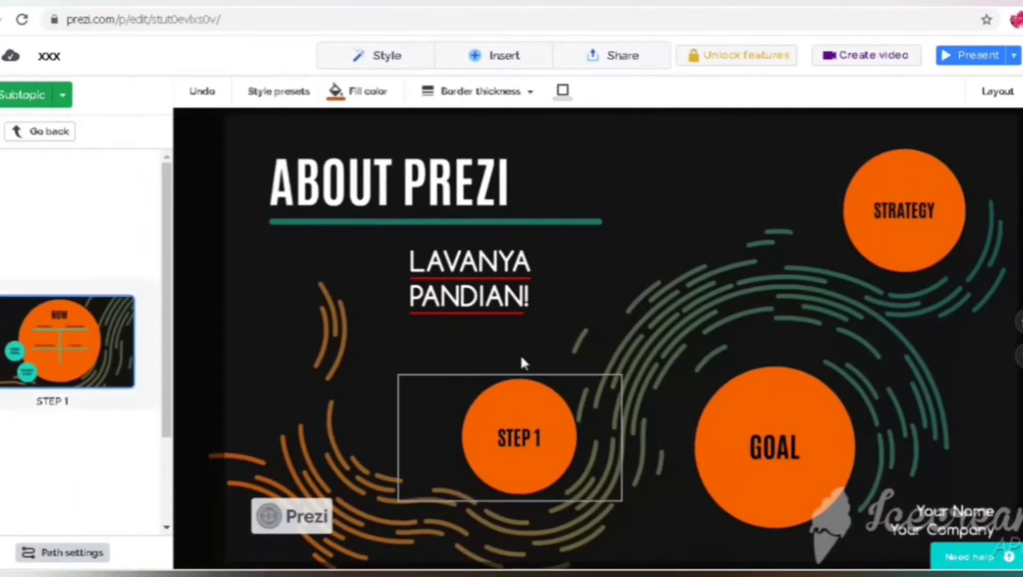
pyautogui.click(650, 213)
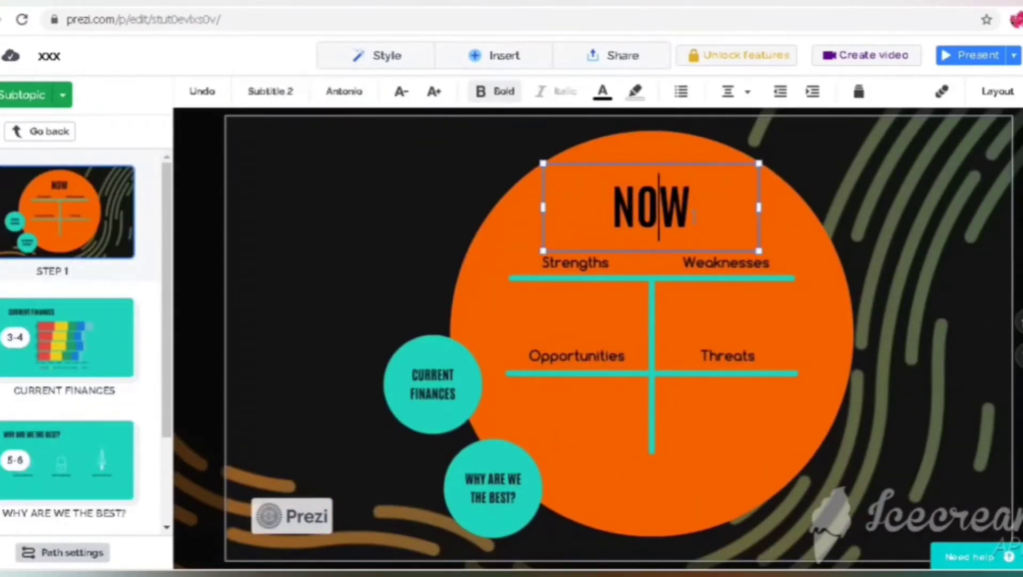
pyautogui.click(693, 216)
pyautogui.press('BackSpace')
pyautogui.press('BackSpace')
pyautogui.press('BackSpace')
pyautogui.write('STEP 1')
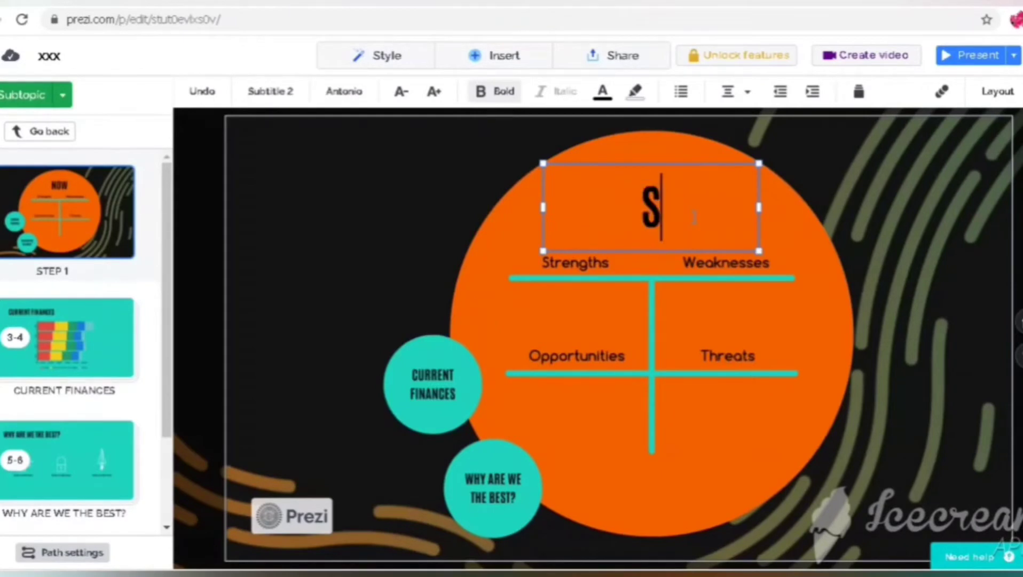
pyautogui.click(635, 284)
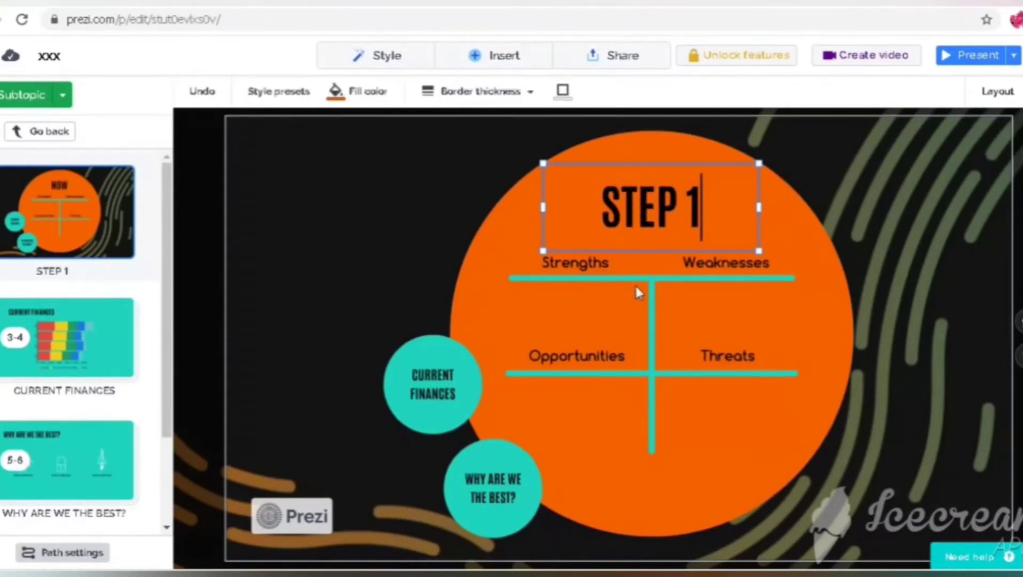
pyautogui.click(688, 357)
# Delete the Strengths and Weaknesses labels from the STEP 1 circle.
pyautogui.click(590, 256)
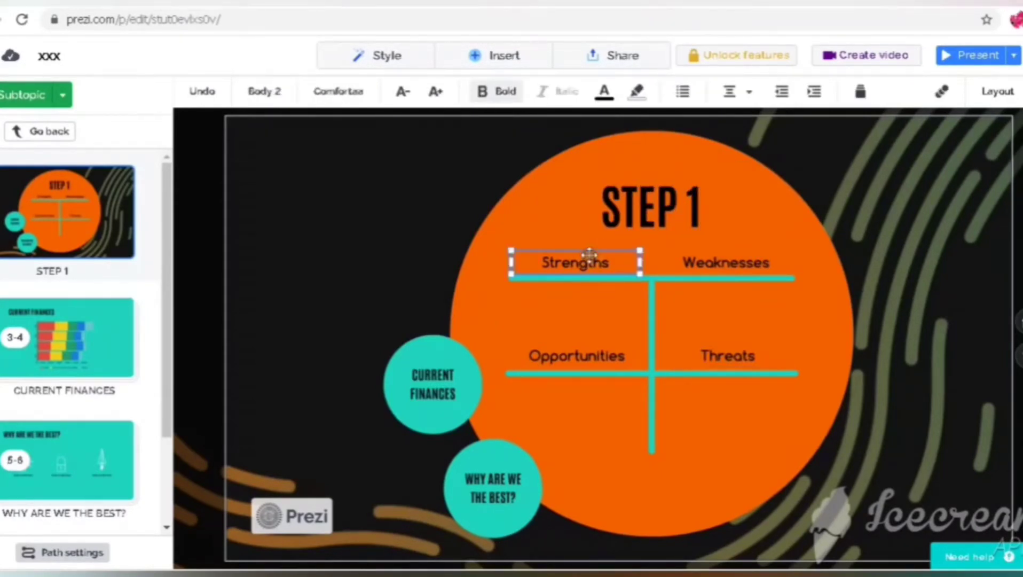
pyautogui.press('Delete')
pyautogui.click(684, 262)
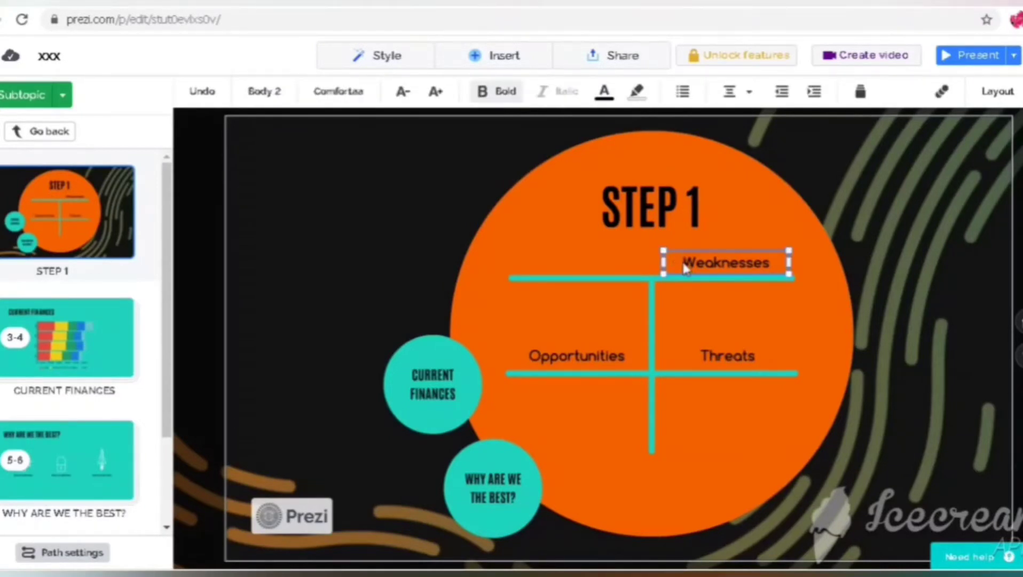
pyautogui.press('Delete')
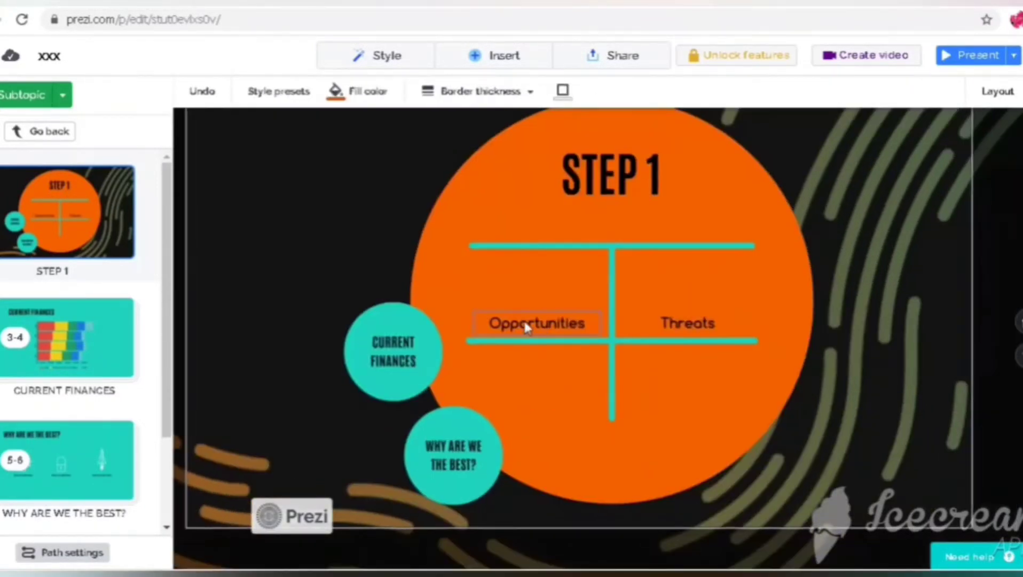
# Delete the two horizontal lines and the vertical line from the STEP 1 circle.
pyautogui.click(491, 246)
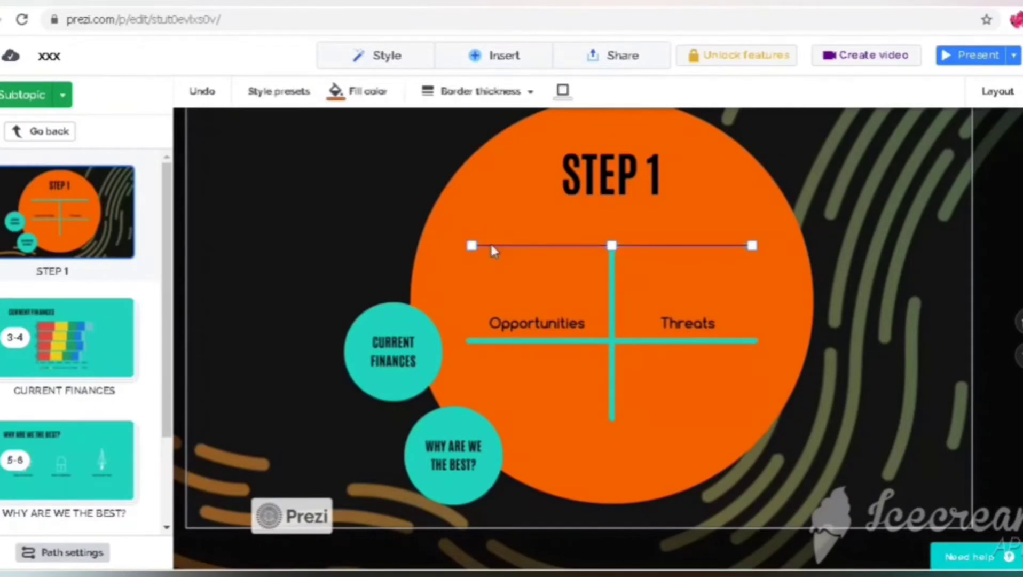
pyautogui.press('Delete')
pyautogui.click(610, 297)
pyautogui.press('Delete')
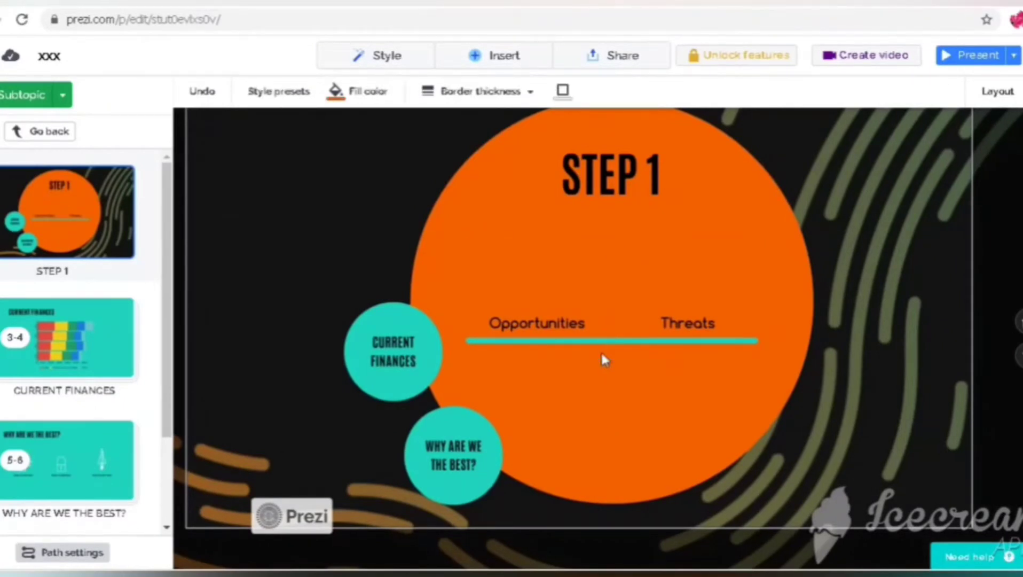
pyautogui.click(602, 342)
pyautogui.press('Delete')
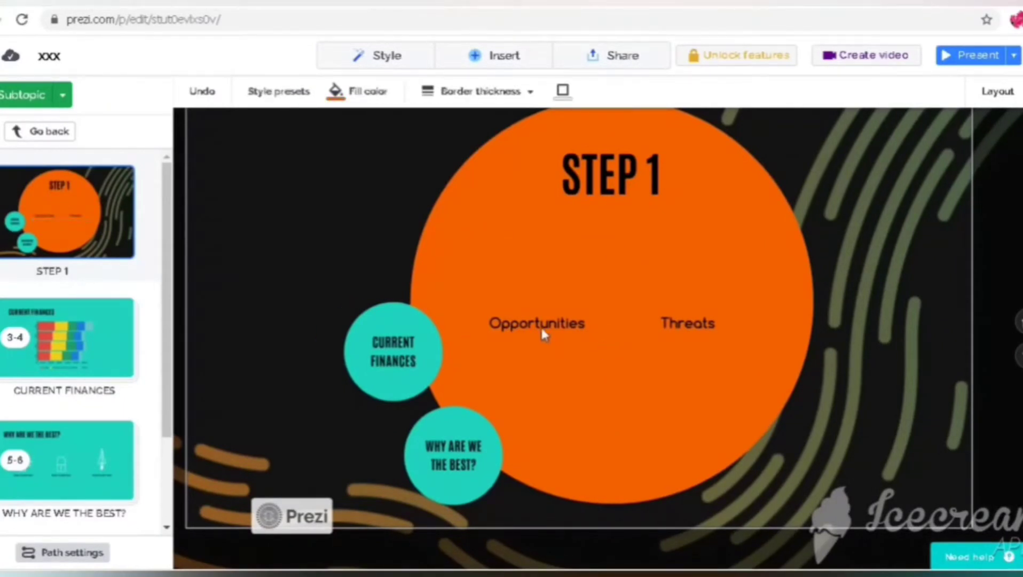
# Delete the Opportunities and Threats labels from the STEP 1 circle.
pyautogui.click(540, 325)
pyautogui.press('Delete')
pyautogui.click(675, 317)
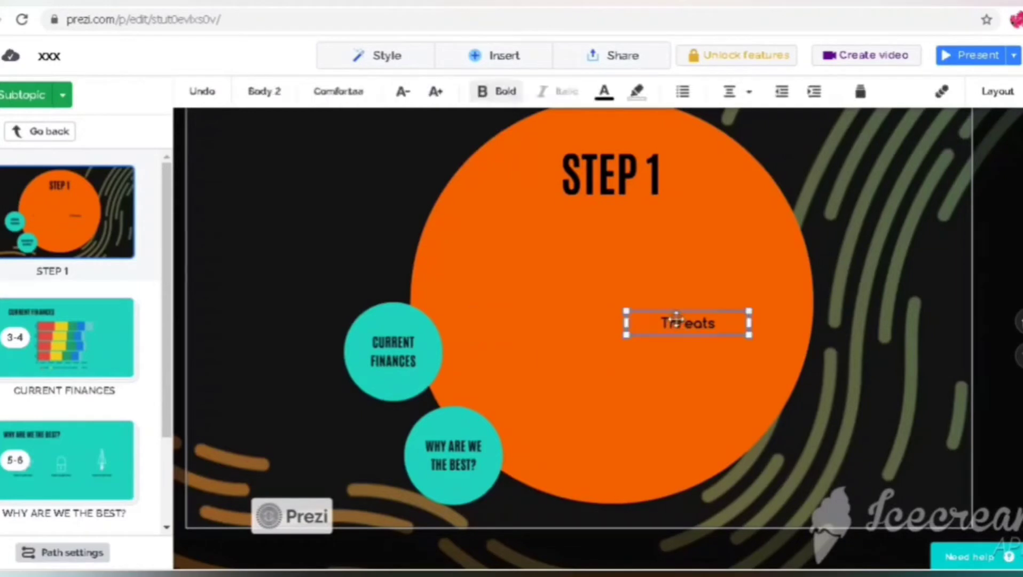
pyautogui.press('Delete')
# Insert a text box below the STEP 1 heading with the lines "XXXXXXX", "YYYYYYYY" and "ZZZZZZZZZZ".
pyautogui.click(481, 57)
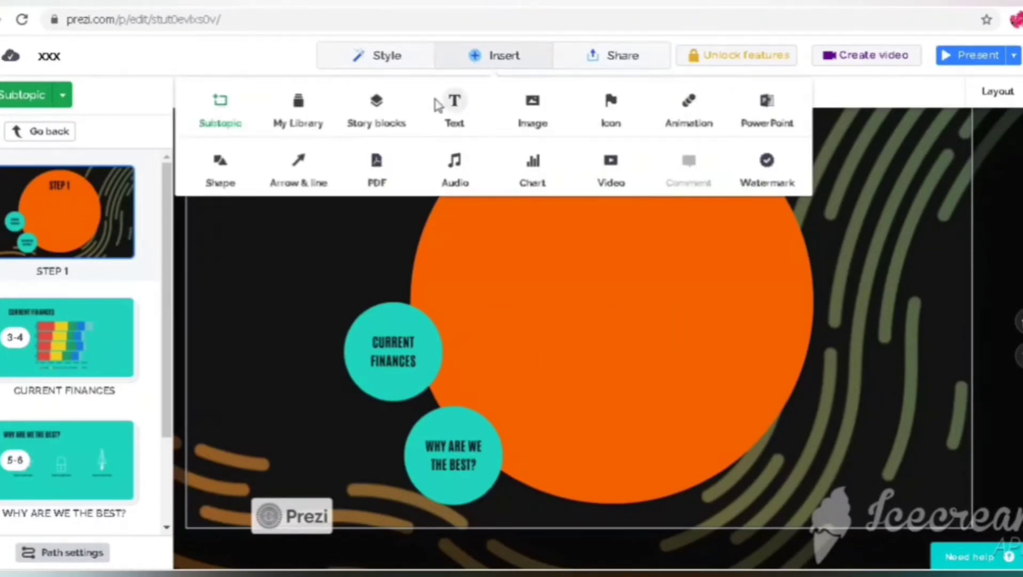
pyautogui.click(455, 102)
pyautogui.moveTo(544, 265); pyautogui.dragTo(653, 254)
pyautogui.click(595, 266)
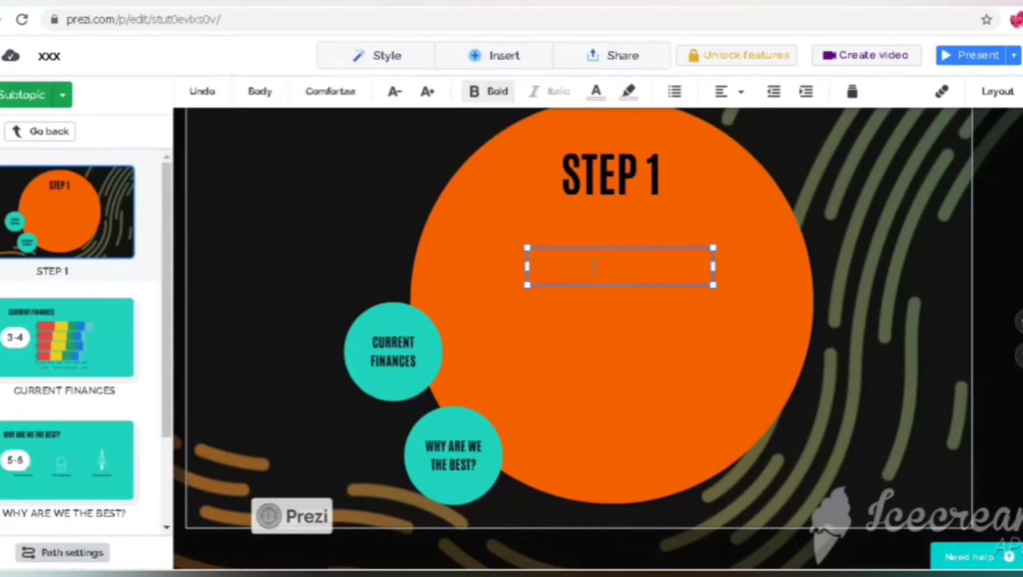
pyautogui.write('XXXXXXX')
pyautogui.press('Return')
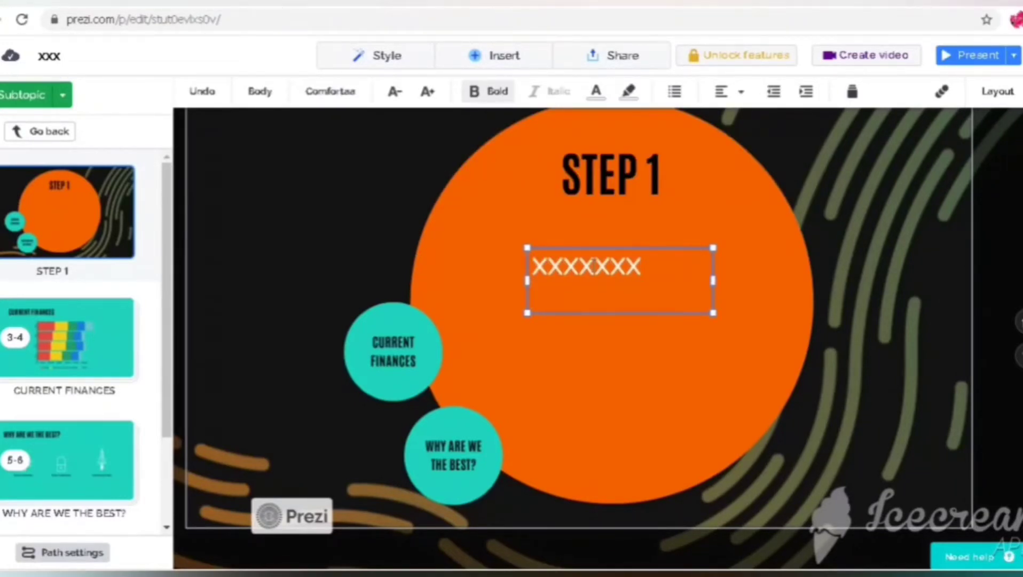
pyautogui.write('YYYYYYYY')
pyautogui.press('Return')
pyautogui.write('ZZZZZZZZZZ')
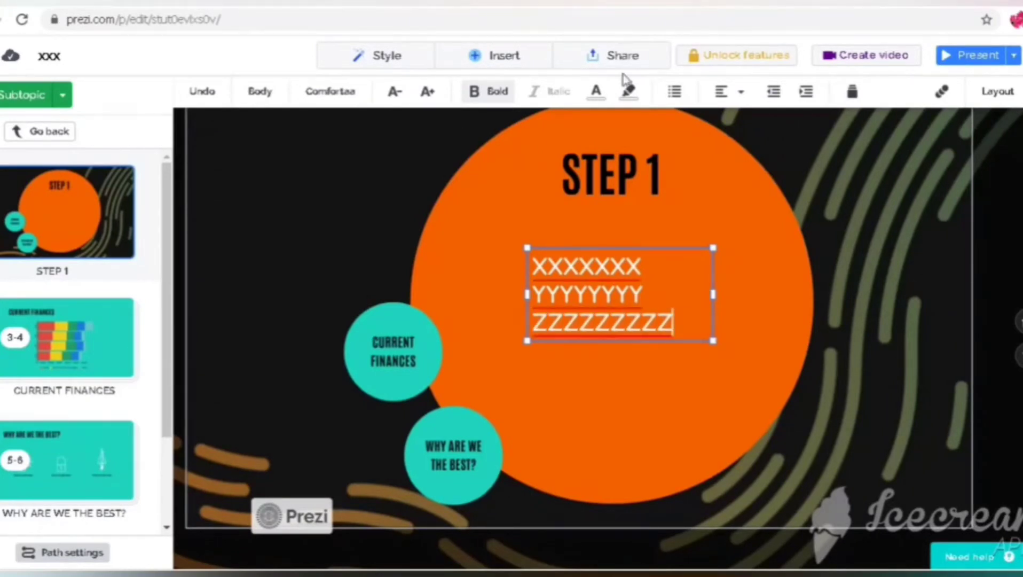
# Format the Z line of the new text box as a bullet list item.
pyautogui.click(675, 92)
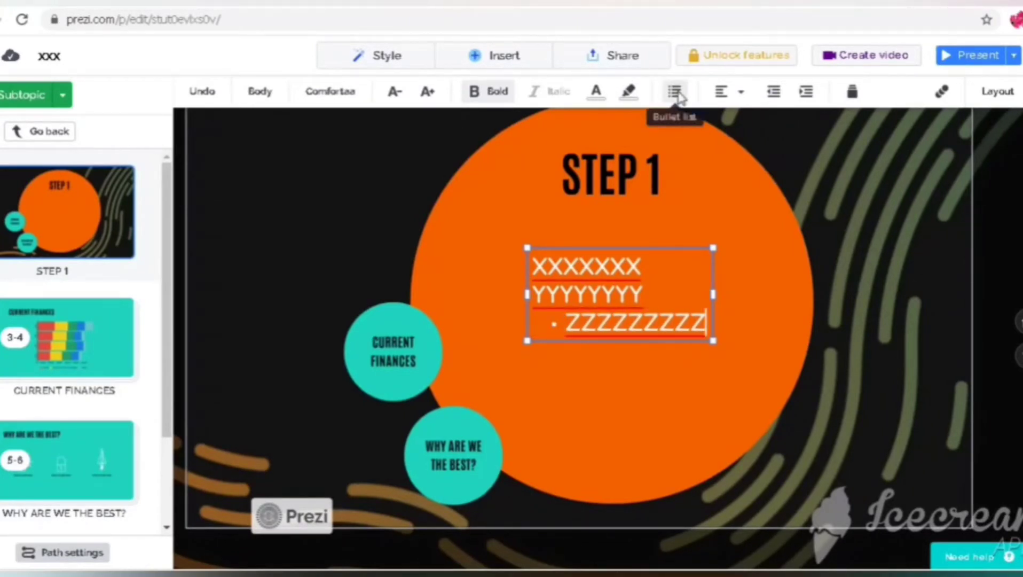
pyautogui.click(746, 356)
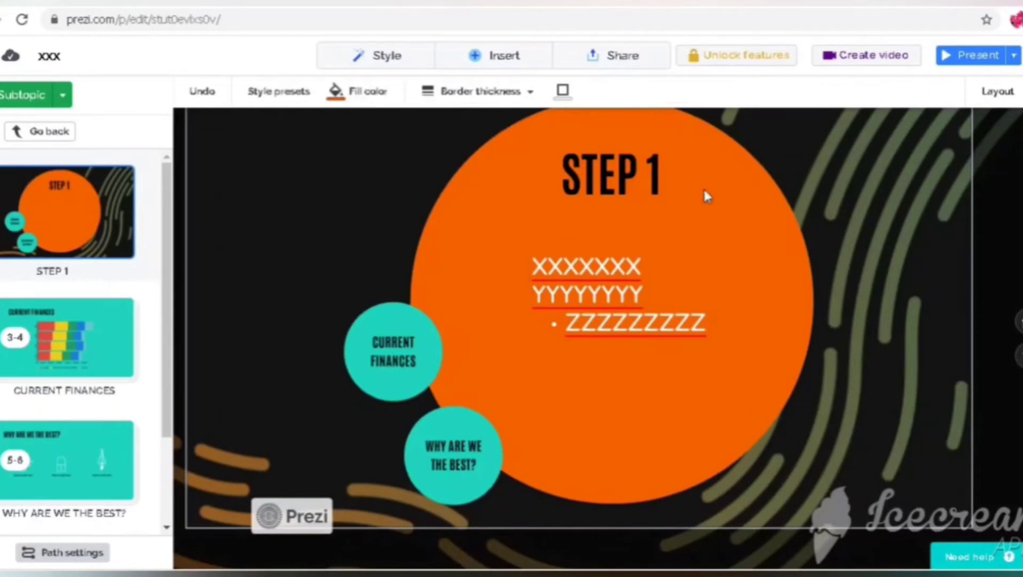
pyautogui.click(644, 293)
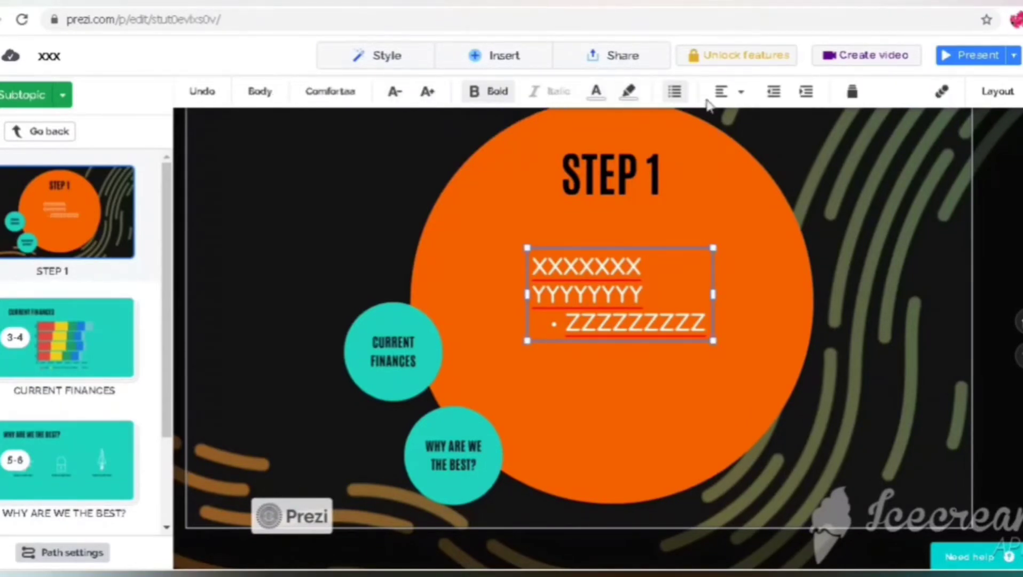
pyautogui.click(765, 304)
# Insert the free image of the PLANNING notebook and place it above the CURRENT FINANCES circle, beside the STEP 1 heading.
pyautogui.click(474, 58)
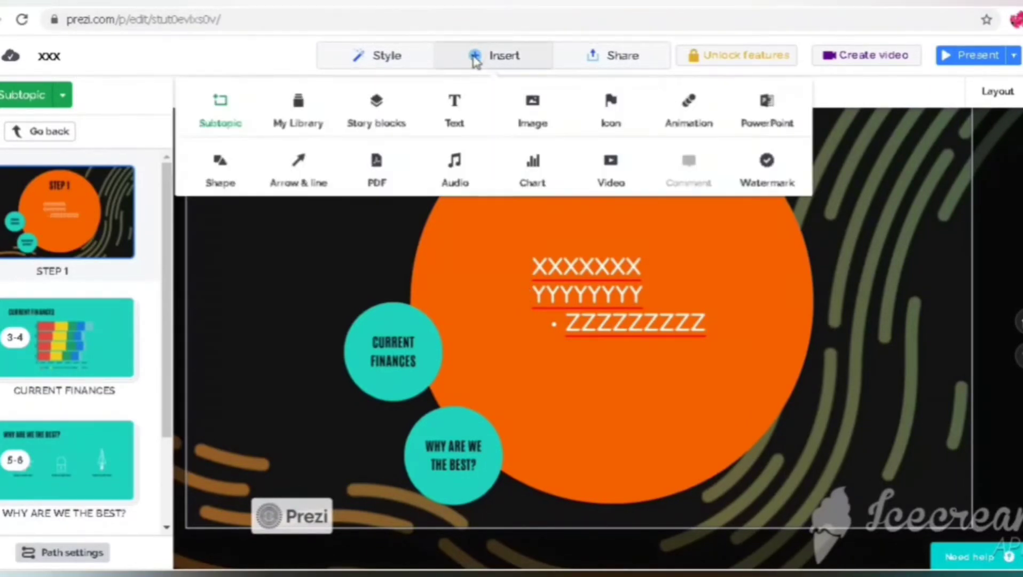
pyautogui.click(532, 102)
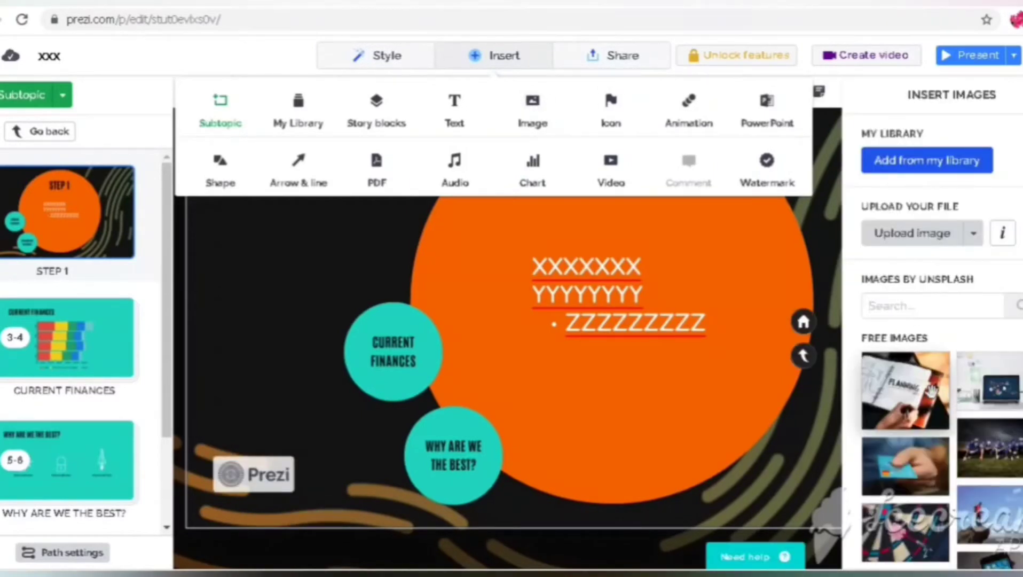
pyautogui.click(932, 392)
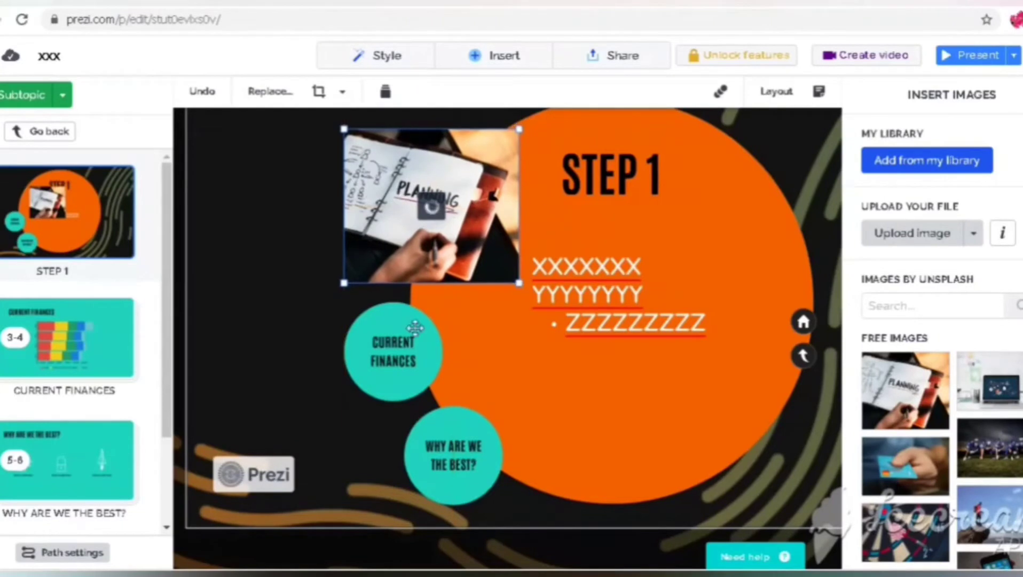
# Replace the CURRENT FINANCES label of the small circle with "SUB TOPIC".
pyautogui.click(409, 372)
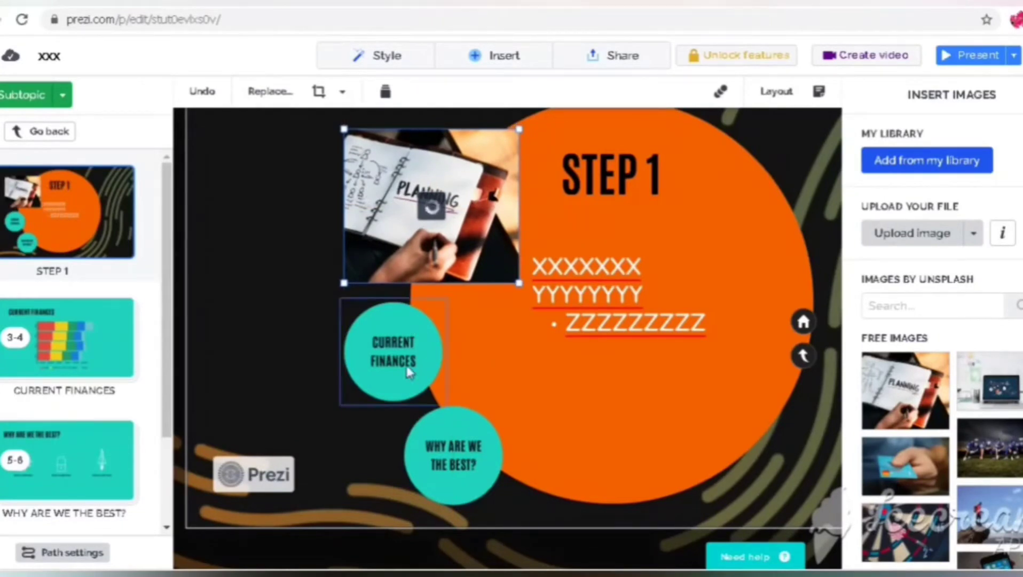
pyautogui.click(396, 343)
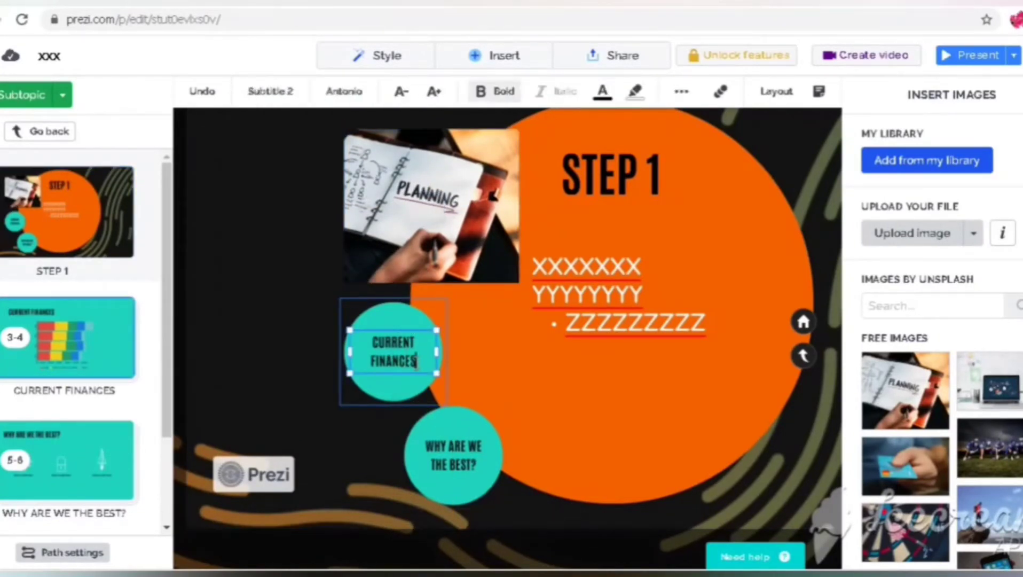
pyautogui.press('BackSpace')
pyautogui.press('BackSpace')
pyautogui.press('BackSpace')
pyautogui.press('BackSpace')
pyautogui.press('BackSpace')
pyautogui.press('BackSpace')
pyautogui.press('BackSpace')
pyautogui.press('BackSpace')
pyautogui.press('BackSpace')
pyautogui.press('BackSpace')
pyautogui.press('BackSpace')
pyautogui.press('BackSpace')
pyautogui.press('BackSpace')
pyautogui.press('BackSpace')
pyautogui.press('BackSpace')
pyautogui.press('BackSpace')
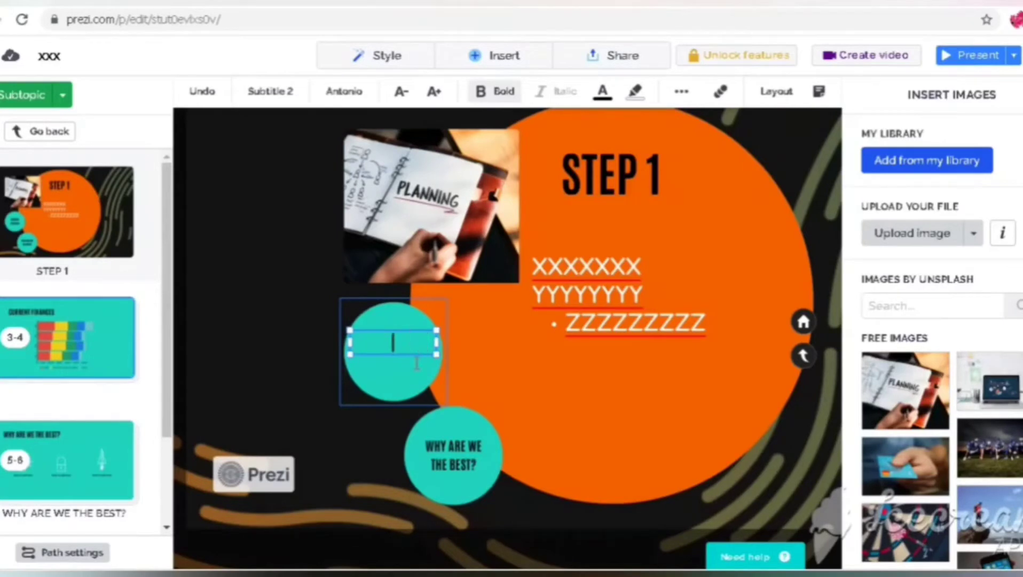
pyautogui.write('SUB TOPIC')
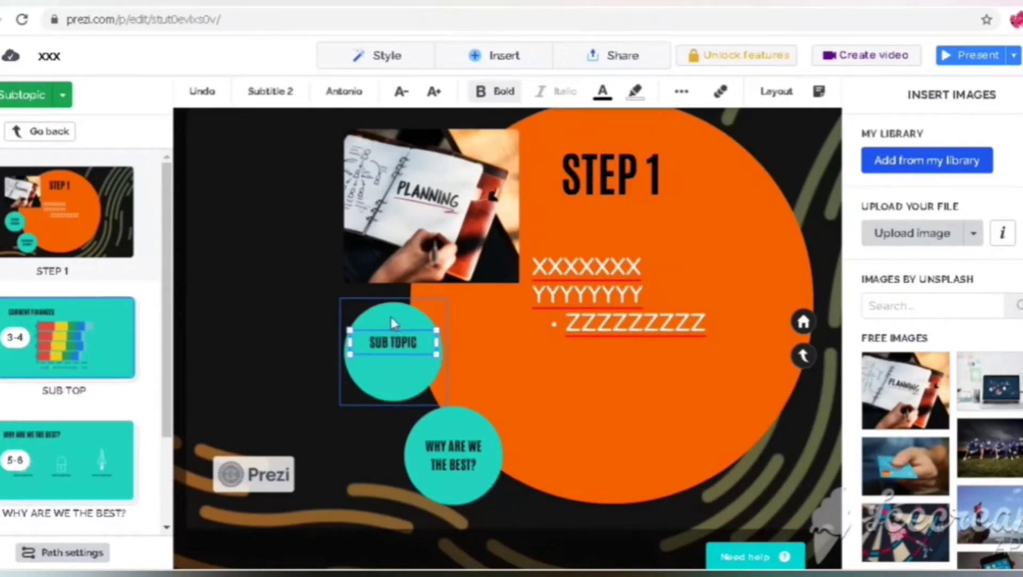
# Enter the SUB TOPIC circle and delete the bar chart from its CURRENT FINANCES page.
pyautogui.click(394, 321)
pyautogui.click(400, 286)
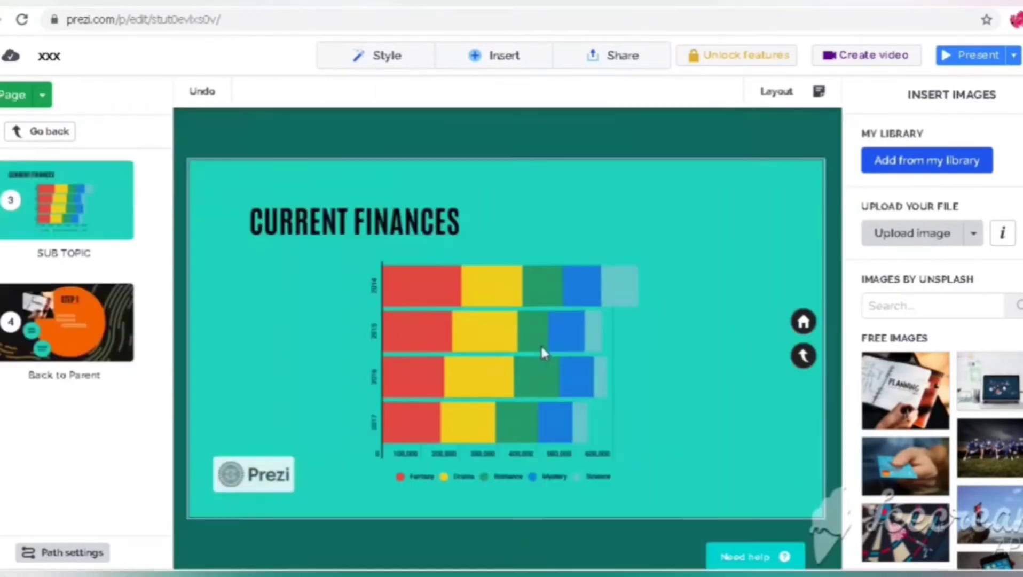
pyautogui.click(455, 337)
pyautogui.press('Delete')
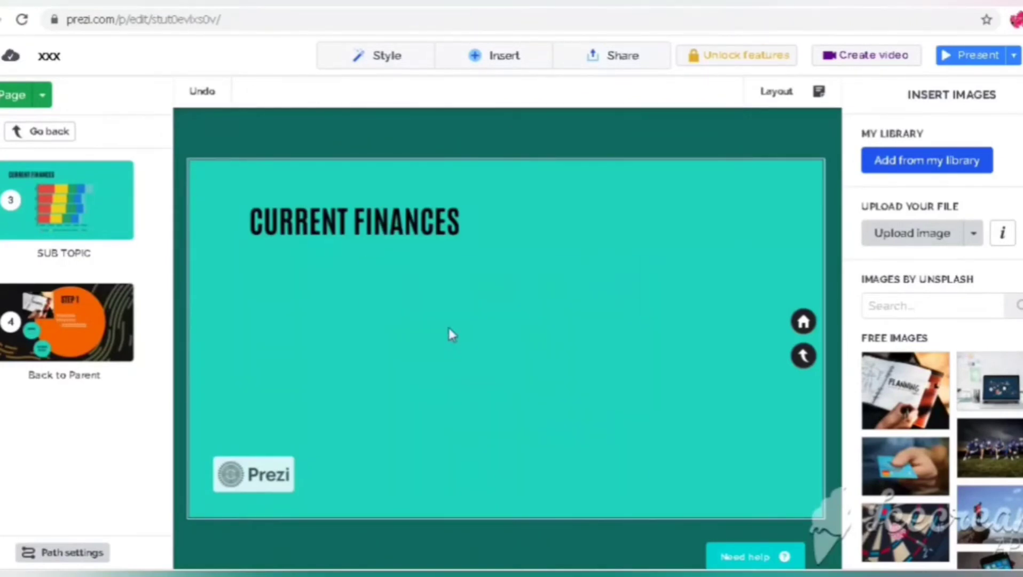
pyautogui.click(424, 229)
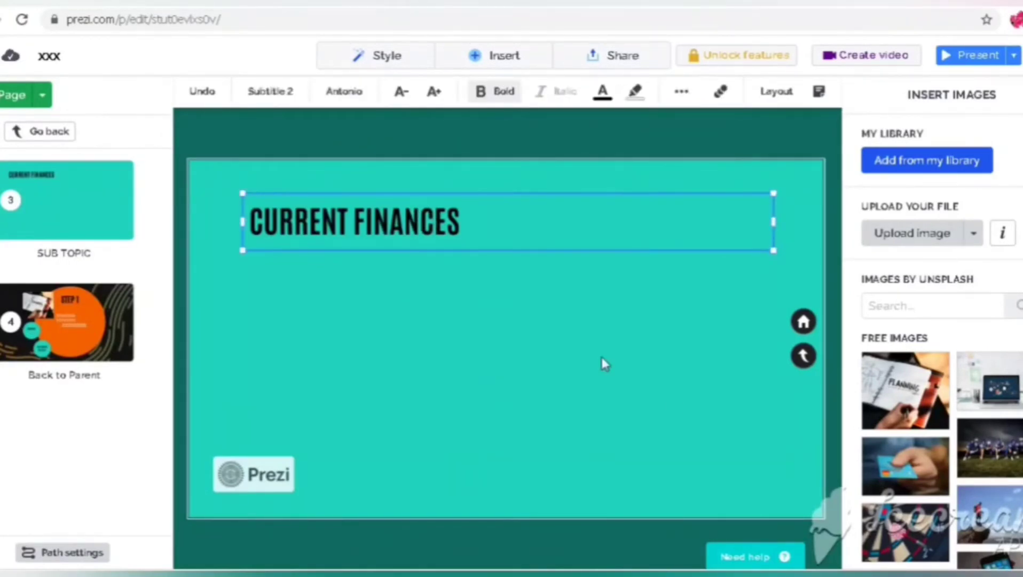
# Return to STEP 1, insert a new subtopic, and place it enlarged over the orange circle's right edge.
pyautogui.click(805, 356)
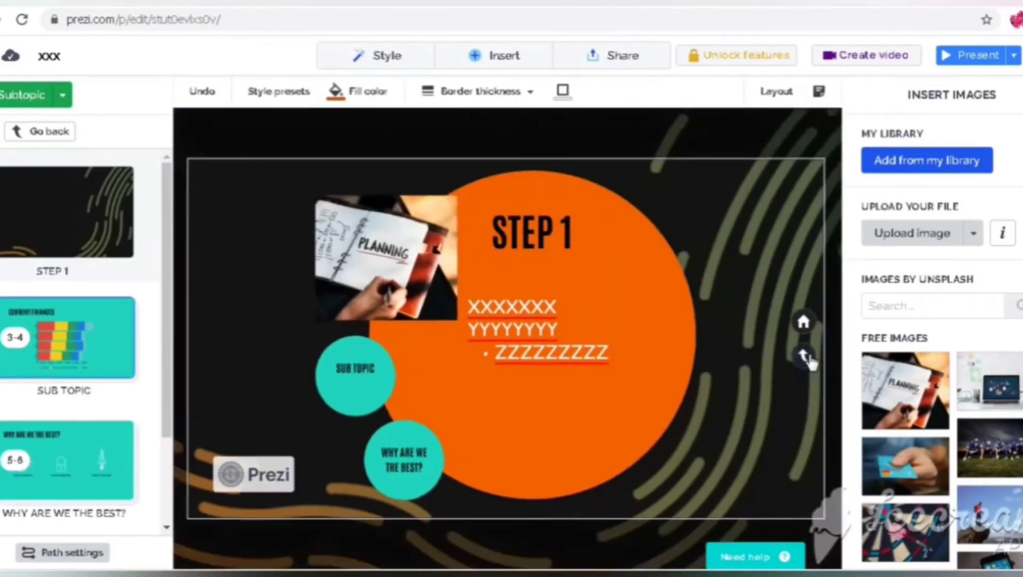
pyautogui.rightClick(725, 309)
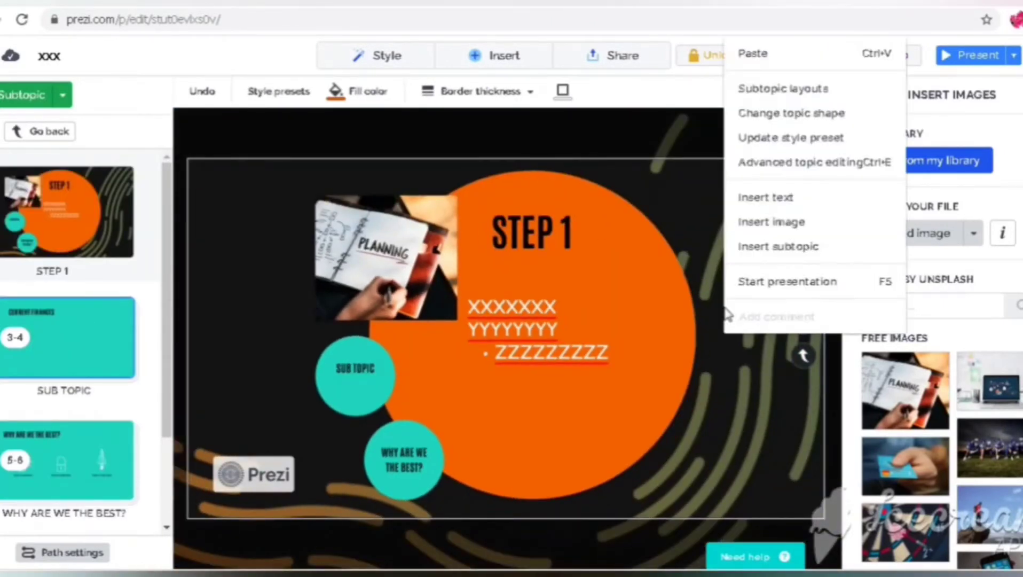
pyautogui.click(783, 258)
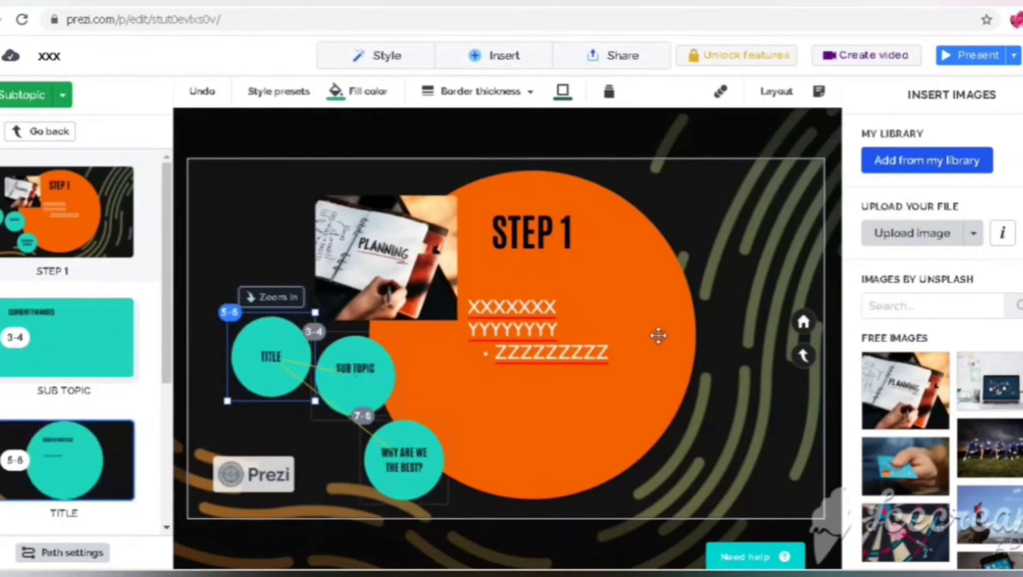
pyautogui.moveTo(754, 340); pyautogui.dragTo(796, 422)
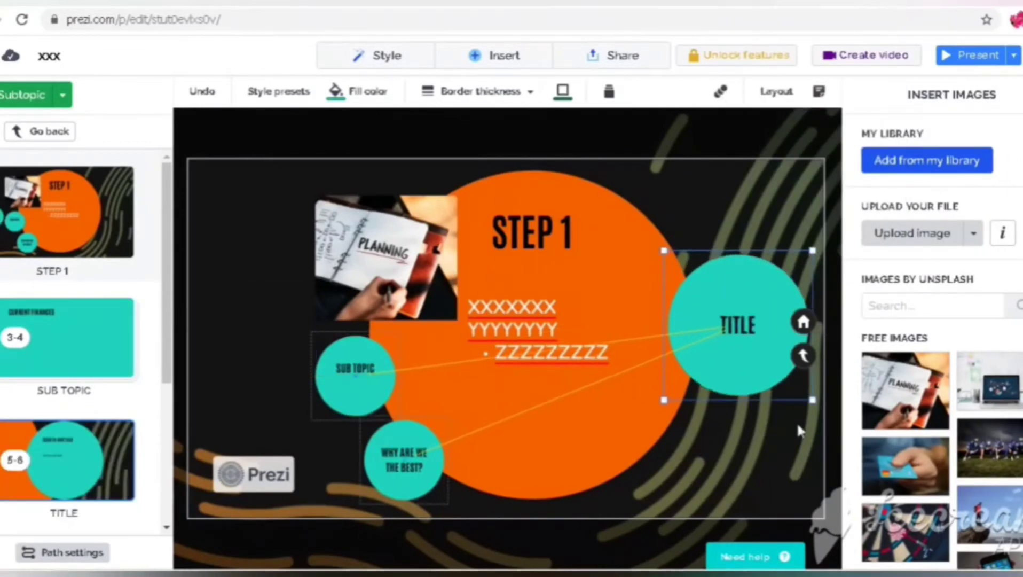
# Look through the GOAL topic and its KPI page from the overview, and return to the overview.
pyautogui.click(804, 355)
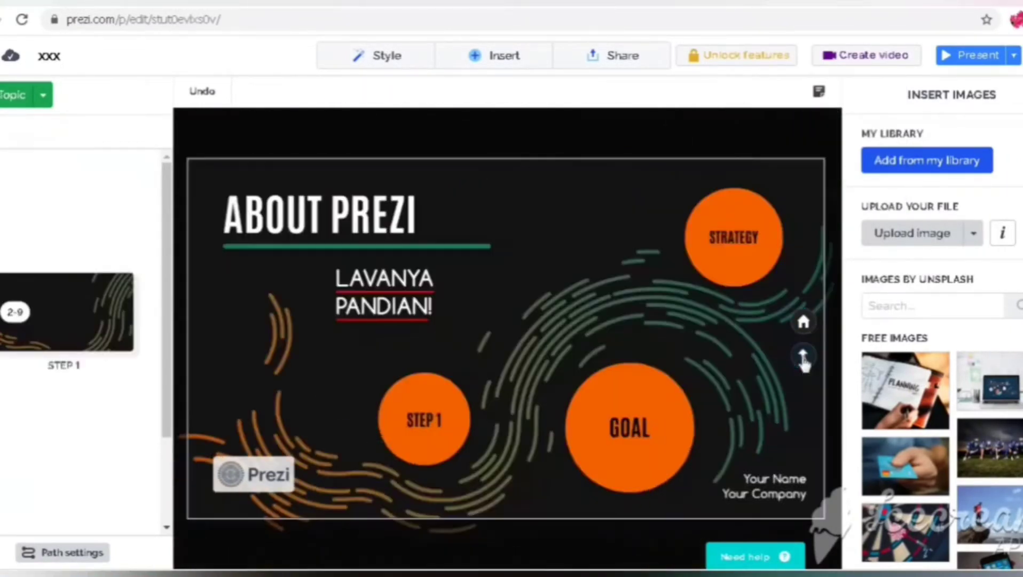
pyautogui.click(634, 428)
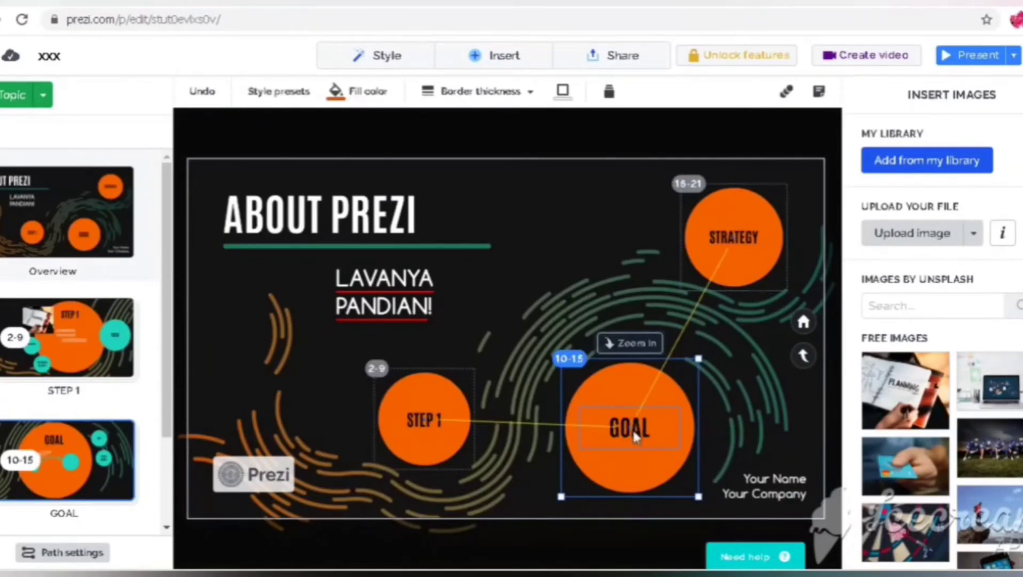
pyautogui.click(632, 342)
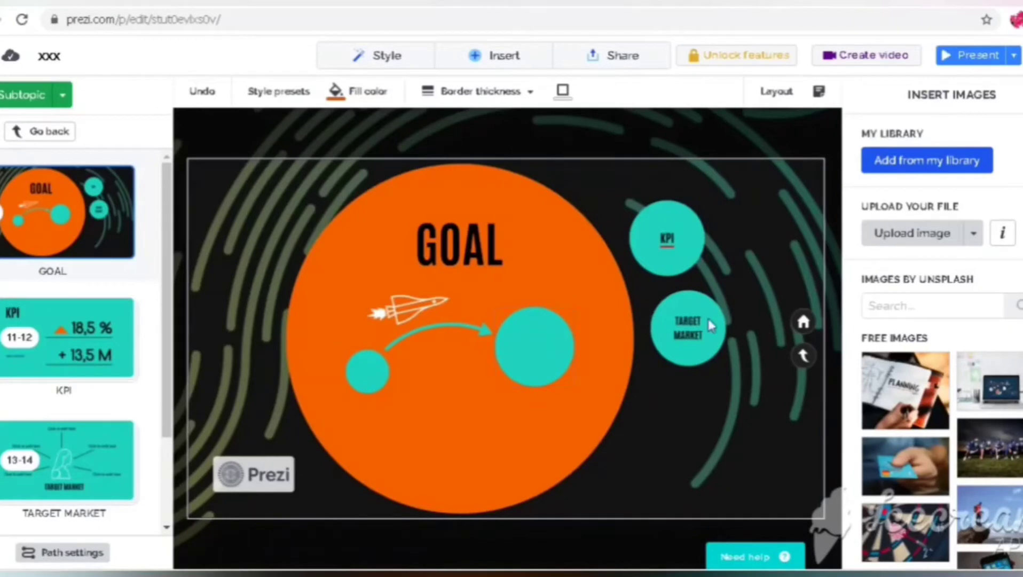
pyautogui.click(543, 333)
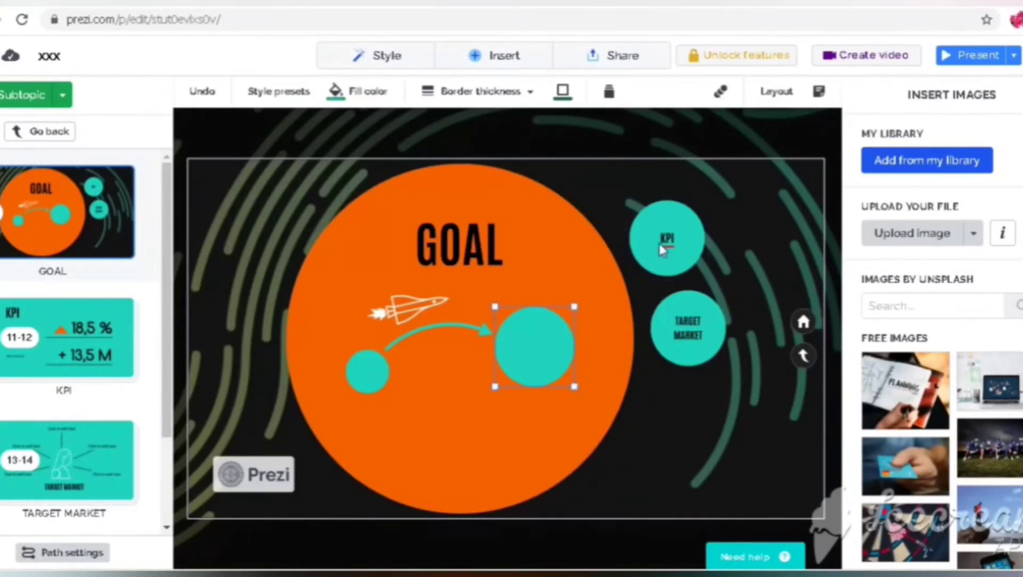
pyautogui.click(663, 242)
pyautogui.click(677, 186)
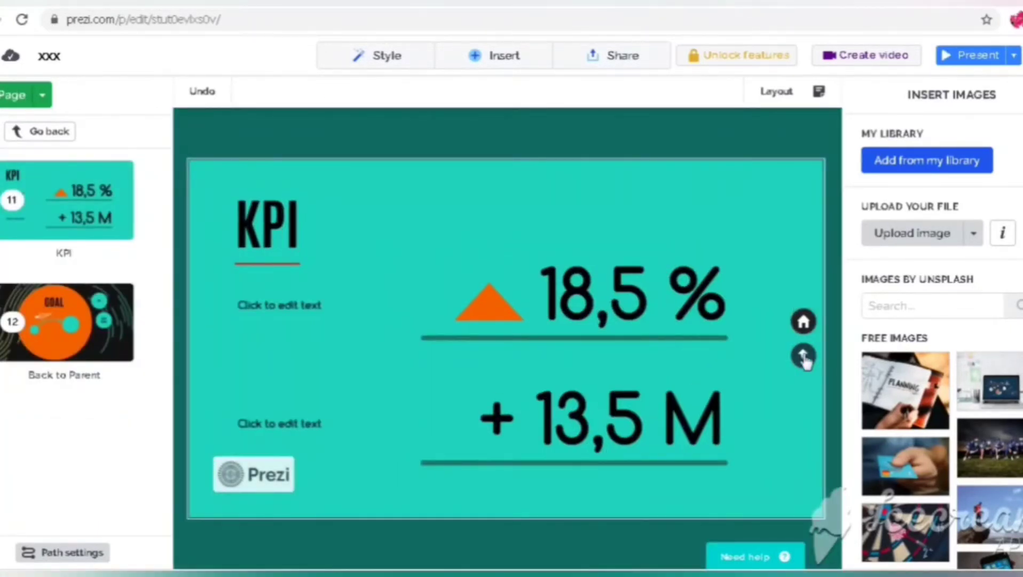
pyautogui.click(803, 355)
pyautogui.click(804, 356)
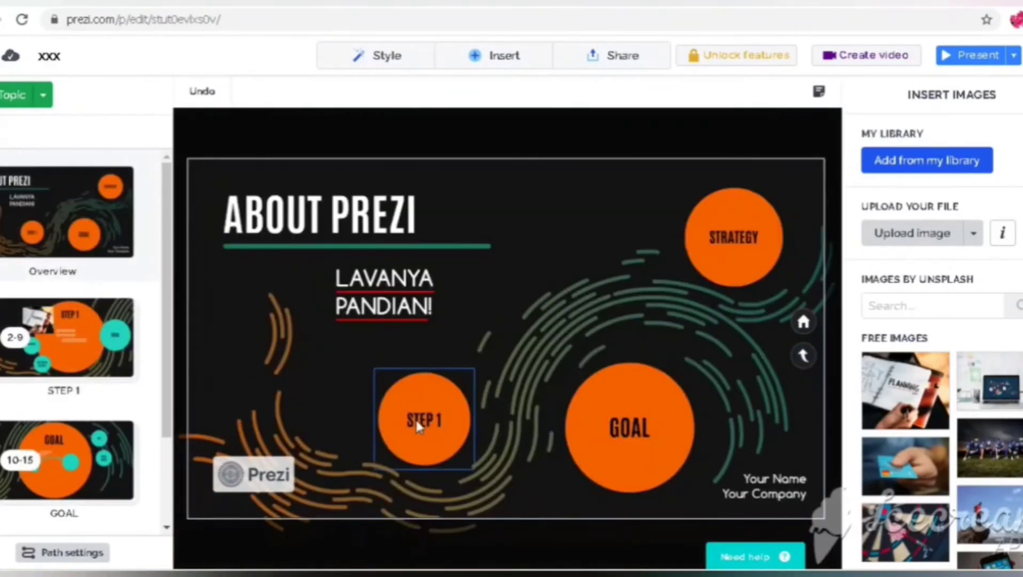
# Enter the STEP 1 topic and add a Zoom area animation framing the word PLANNING on the notebook image.
pyautogui.click(443, 414)
pyautogui.click(444, 415)
pyautogui.click(385, 278)
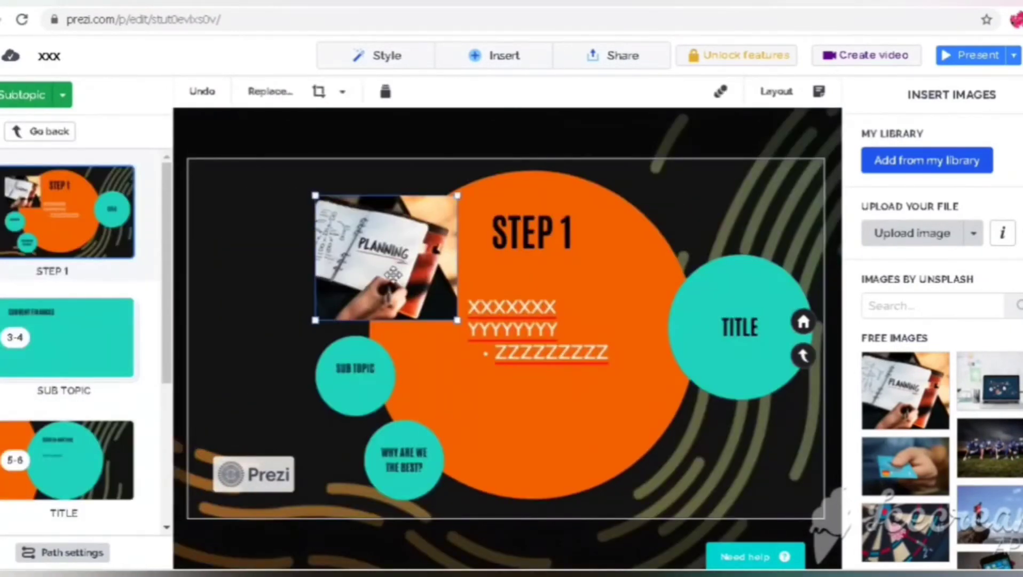
pyautogui.rightClick(396, 282)
pyautogui.click(414, 246)
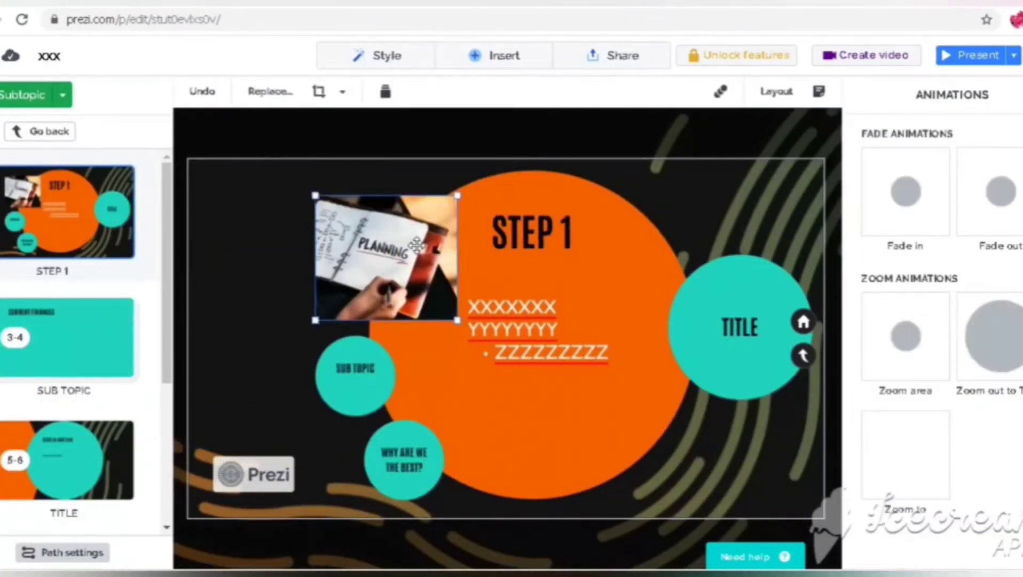
pyautogui.click(916, 359)
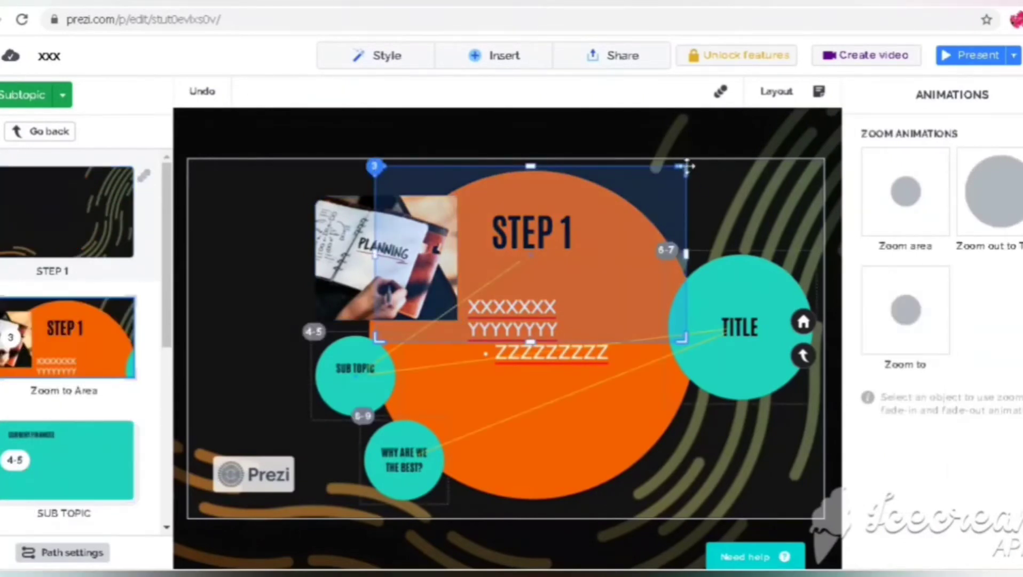
pyautogui.moveTo(675, 176); pyautogui.dragTo(427, 205)
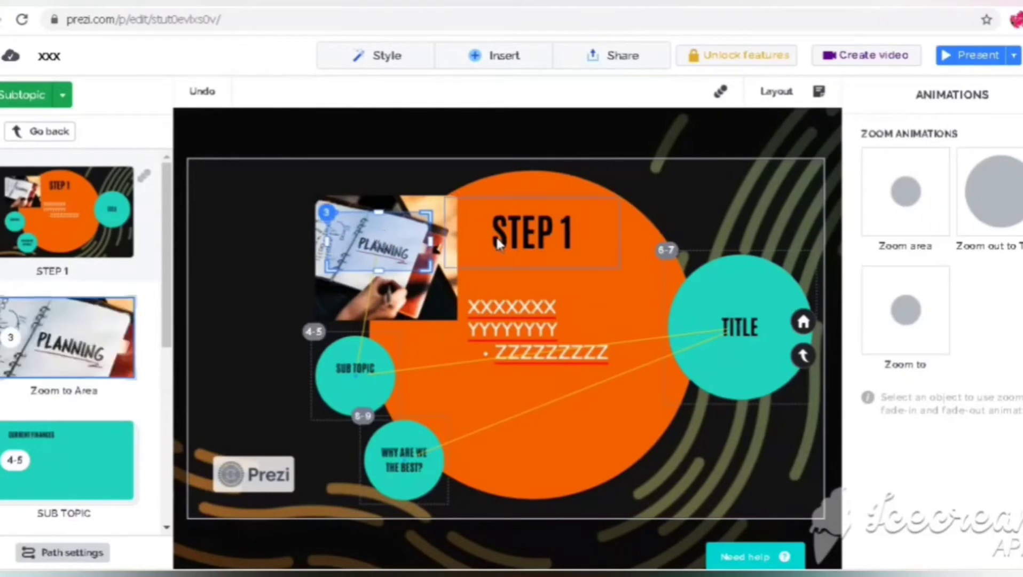
# Return to the overview, try the plain grey gradient image as the presentation background, and undo that change.
pyautogui.click(493, 294)
pyautogui.click(803, 355)
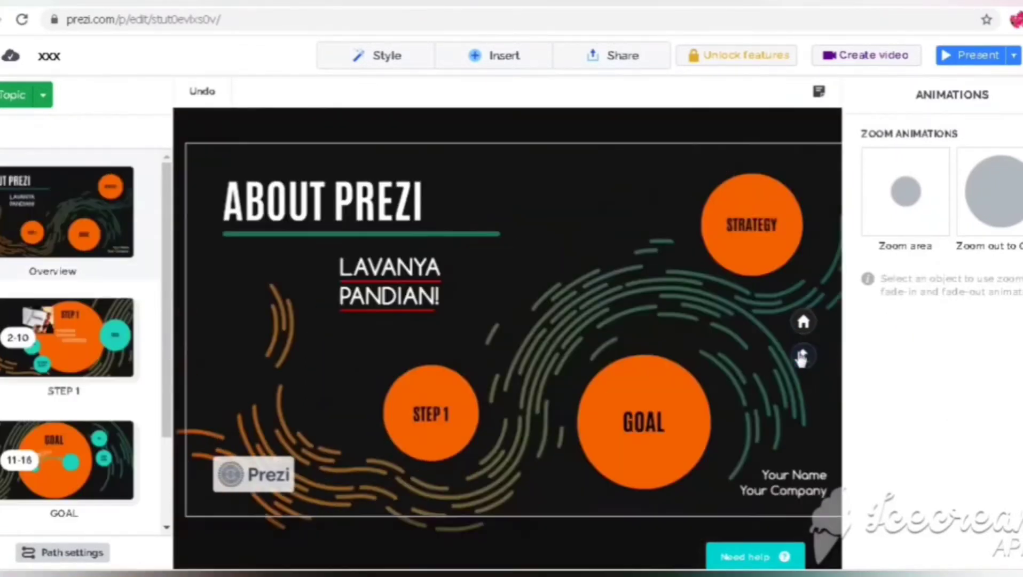
pyautogui.click(611, 209)
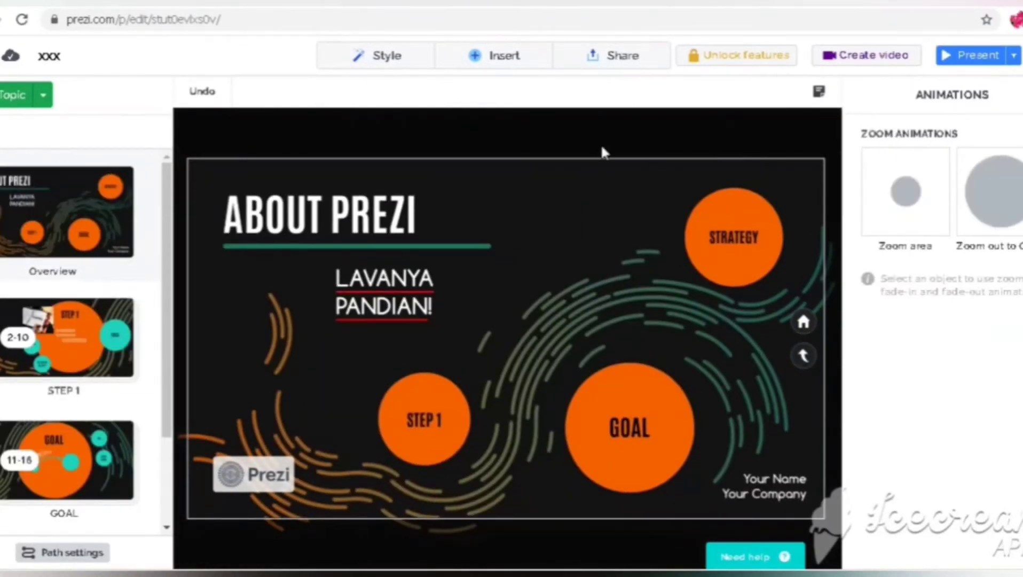
pyautogui.rightClick(631, 219)
pyautogui.click(673, 271)
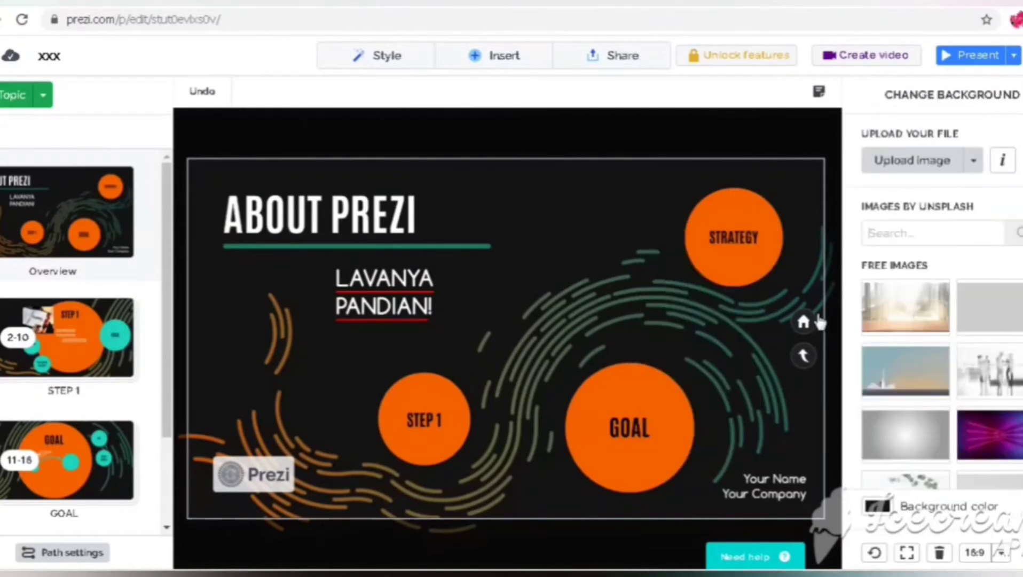
pyautogui.click(916, 430)
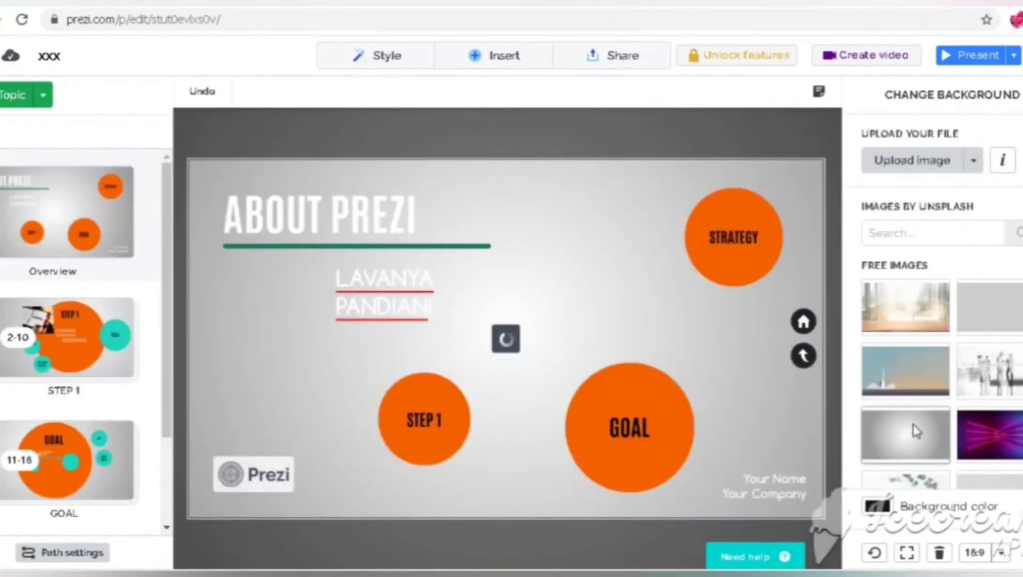
pyautogui.click(203, 92)
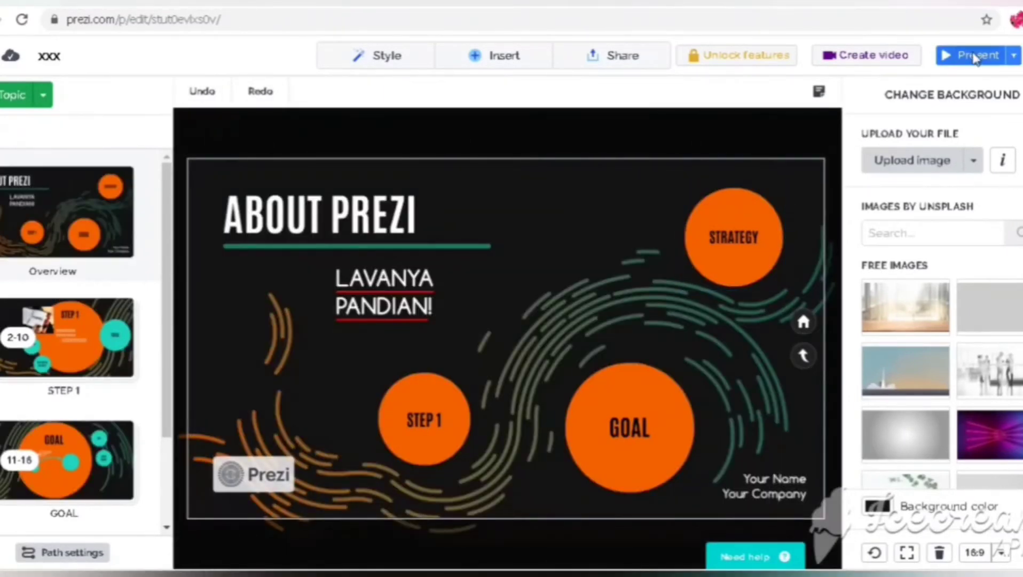
# Present the prezi from the overview through the STEP 1 topic and its subtopics, and exit the presentation.
pyautogui.click(975, 56)
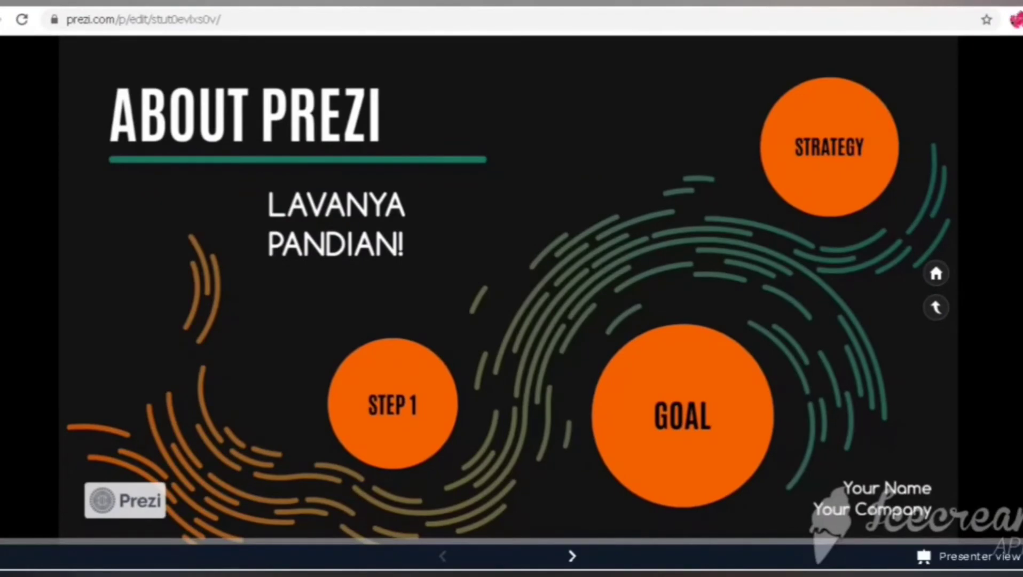
pyautogui.press('Right')
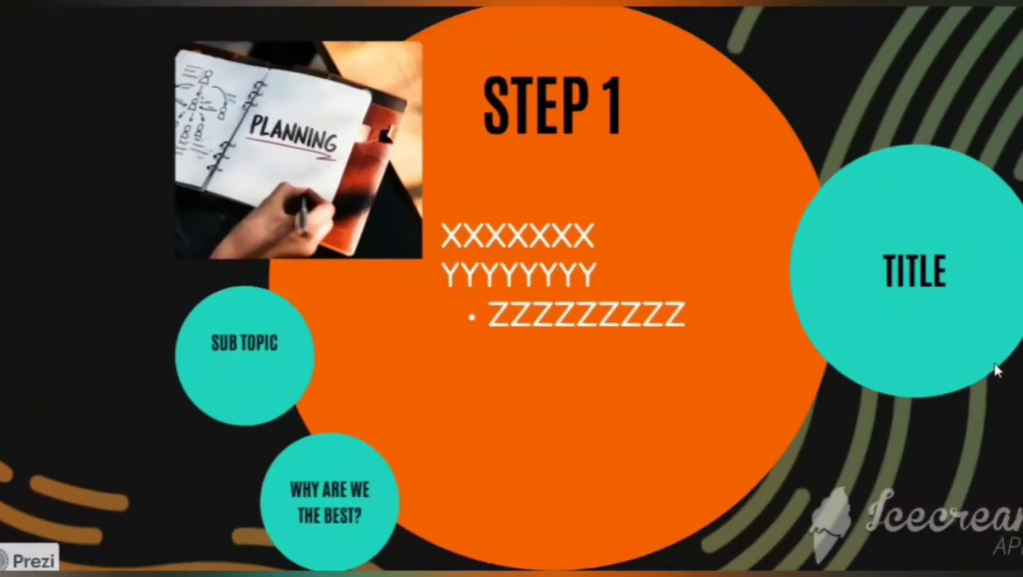
pyautogui.press('Right')
pyautogui.press('Right')
pyautogui.press('Right')
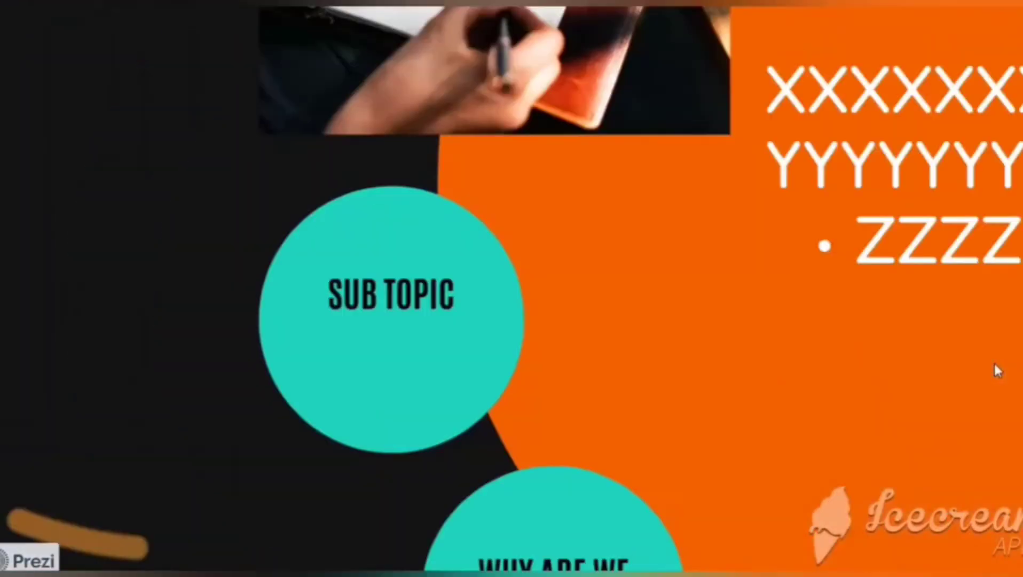
pyautogui.press('Right')
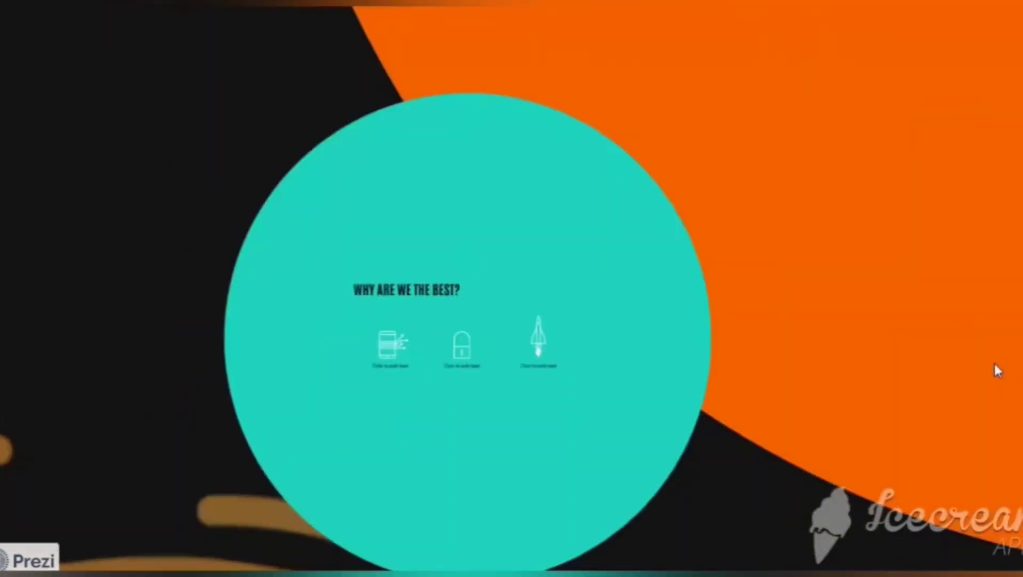
pyautogui.press('Right')
pyautogui.press('Escape')
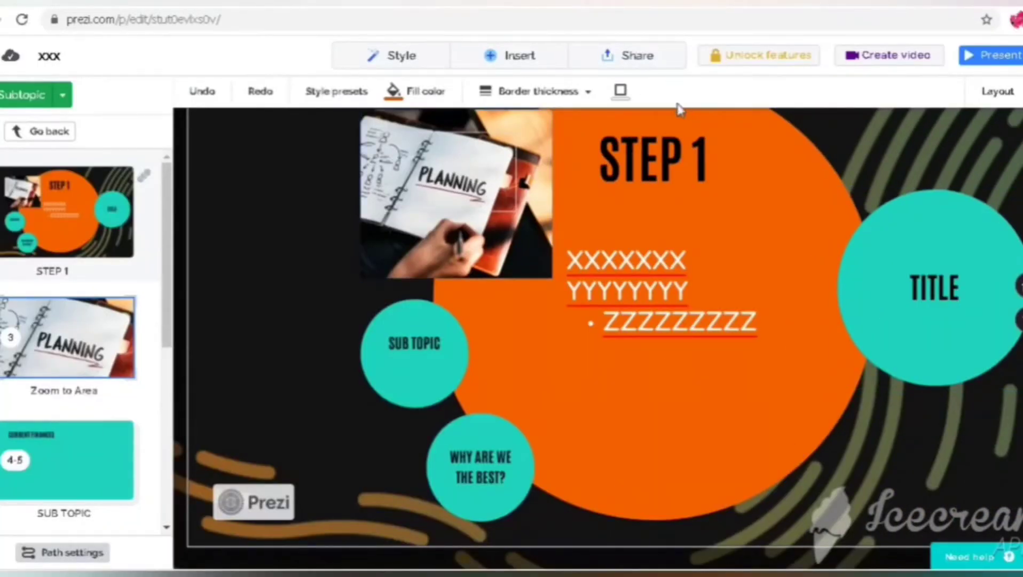
# Create a view link for the presentation, filling in the viewer's name for the records, and copy the link.
pyautogui.click(622, 56)
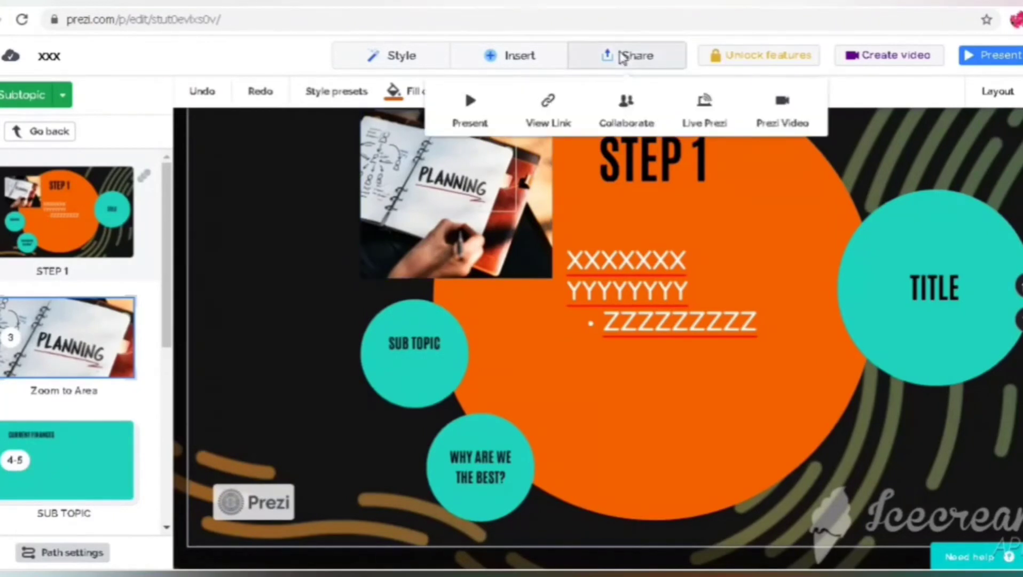
pyautogui.click(547, 107)
pyautogui.click(371, 323)
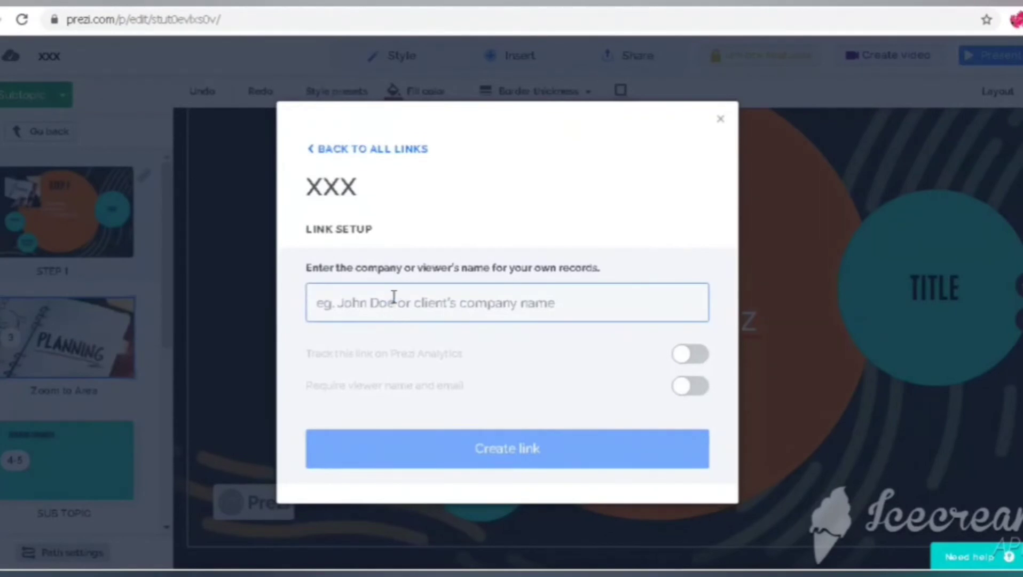
pyautogui.click(394, 297)
pyautogui.write('LAVANYAPANDIA')
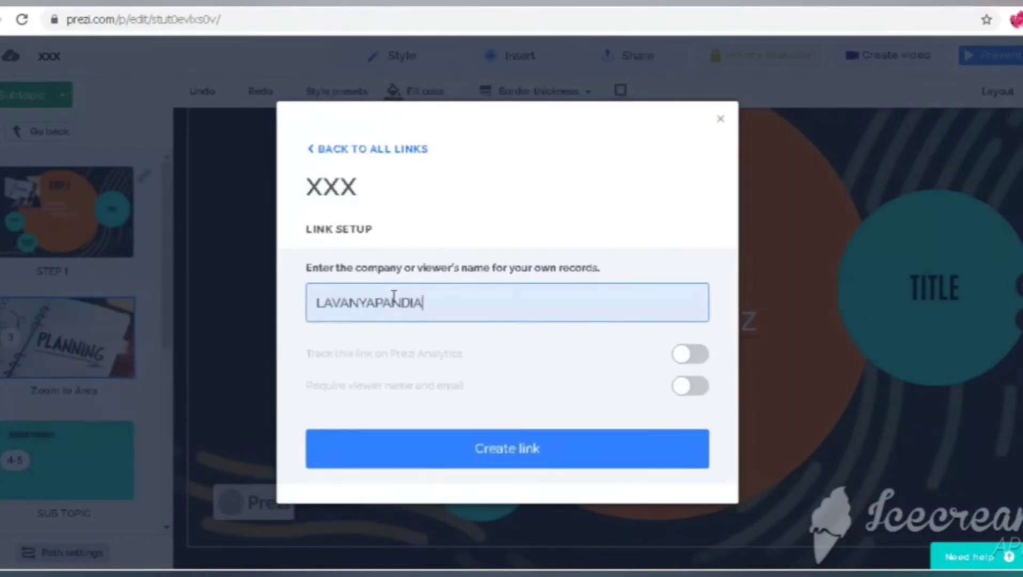
pyautogui.write('NPREZIDE')
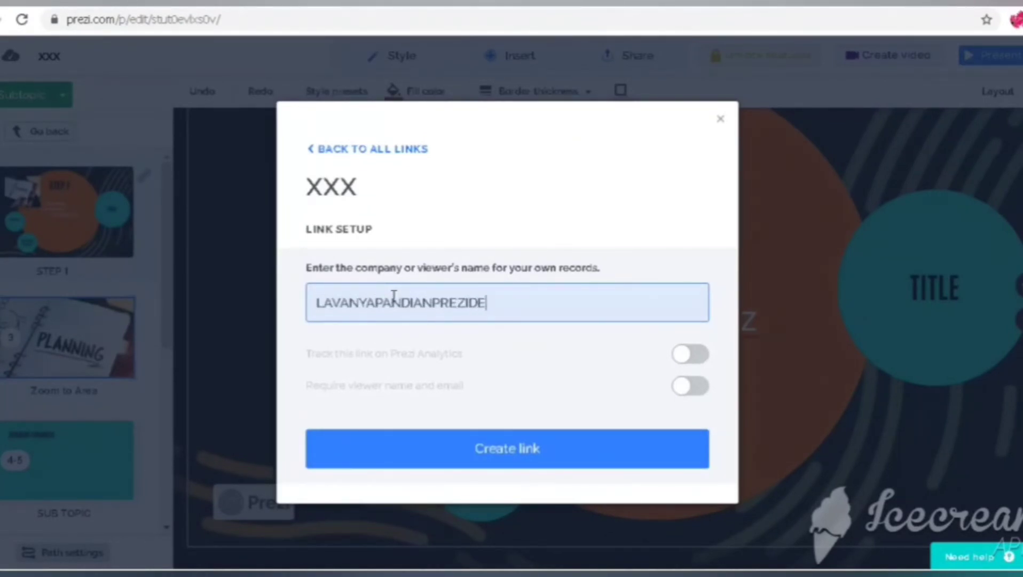
pyautogui.write('MO')
pyautogui.click(484, 446)
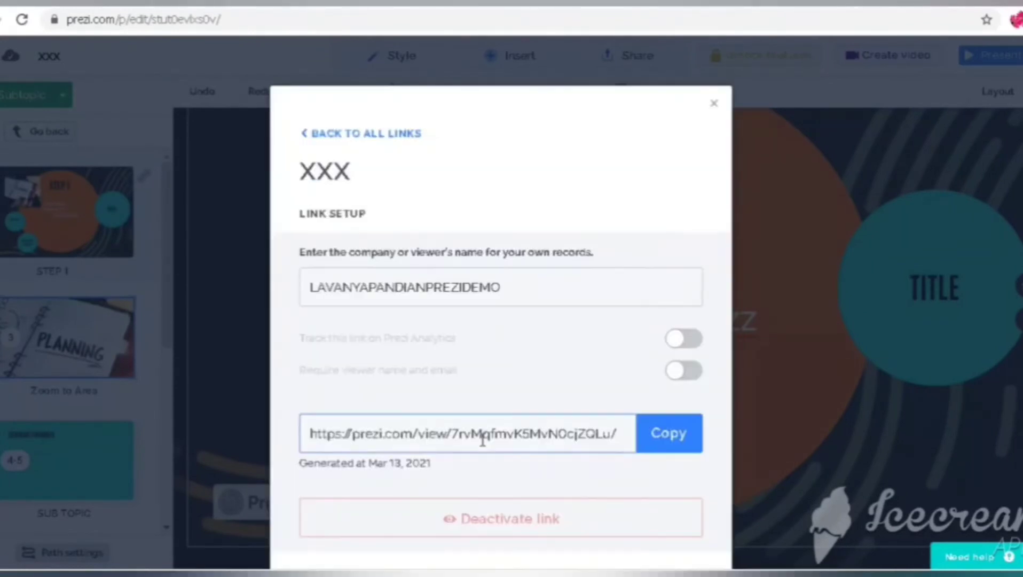
pyautogui.click(669, 434)
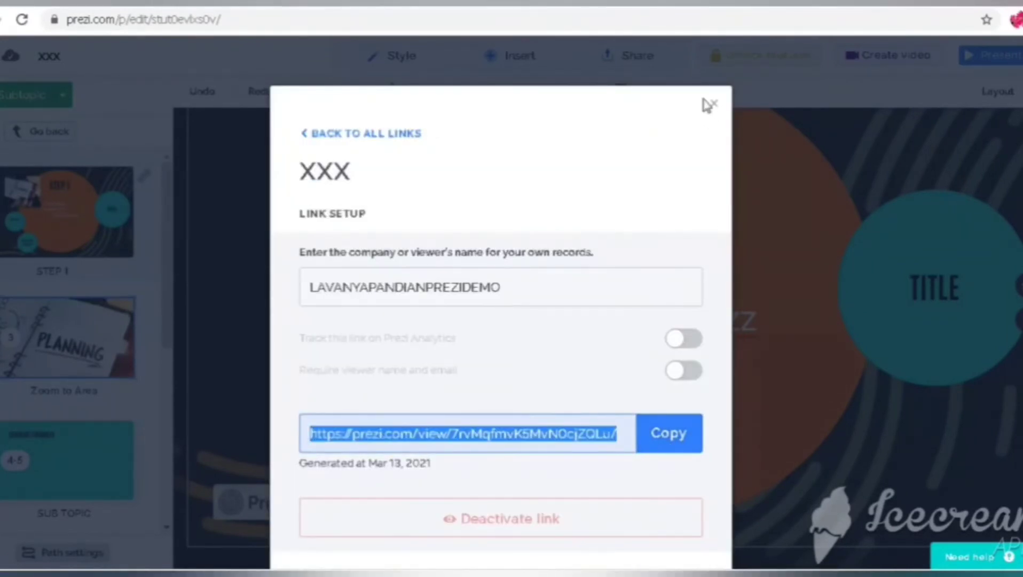
pyautogui.click(713, 103)
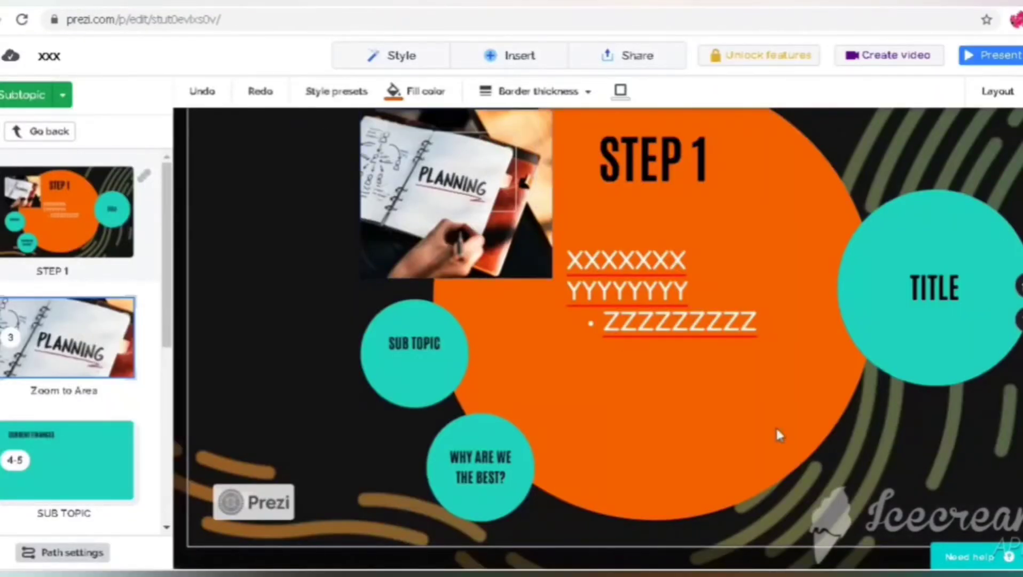
# Leave the editor for the dashboard and look through the list of all projects.
pyautogui.hotkey('alt', 'Left')
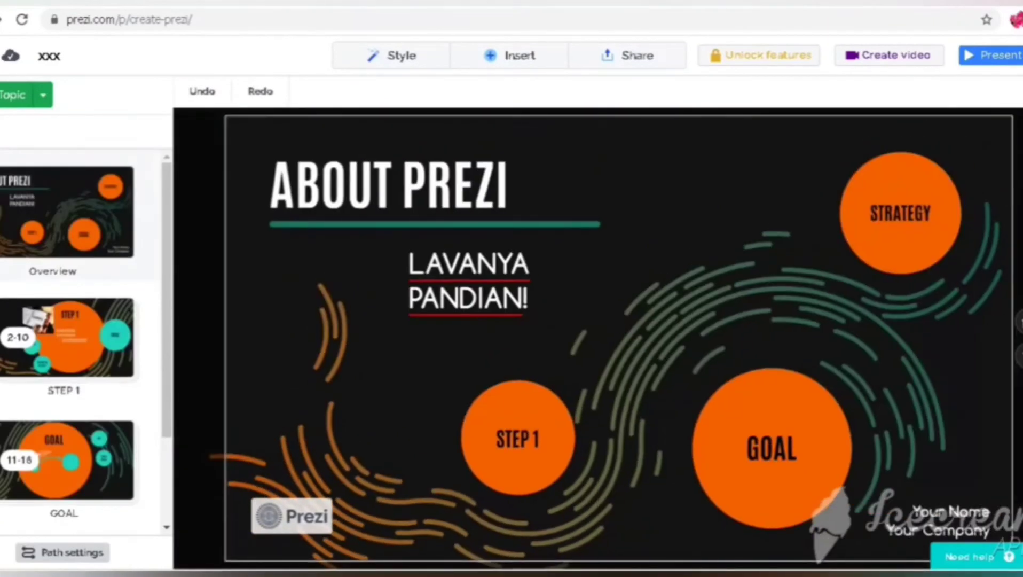
pyautogui.click(3, 56)
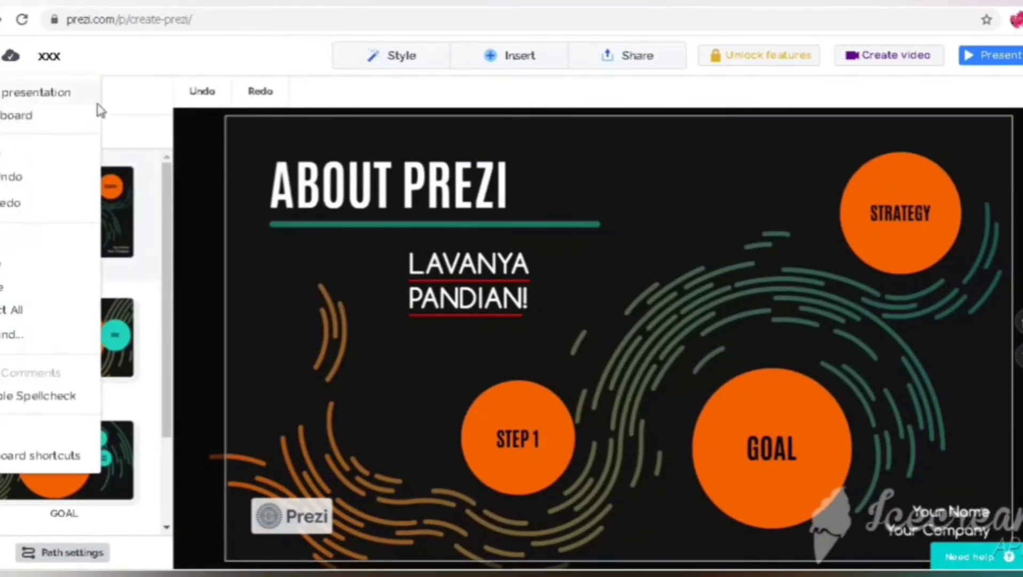
pyautogui.click(37, 129)
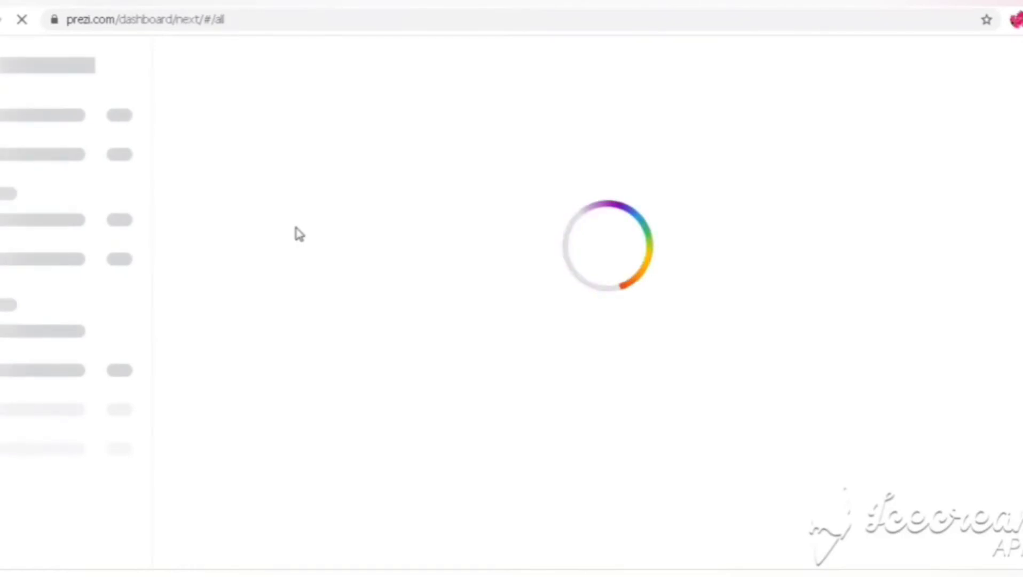
pyautogui.scroll(-5, 607, 342)
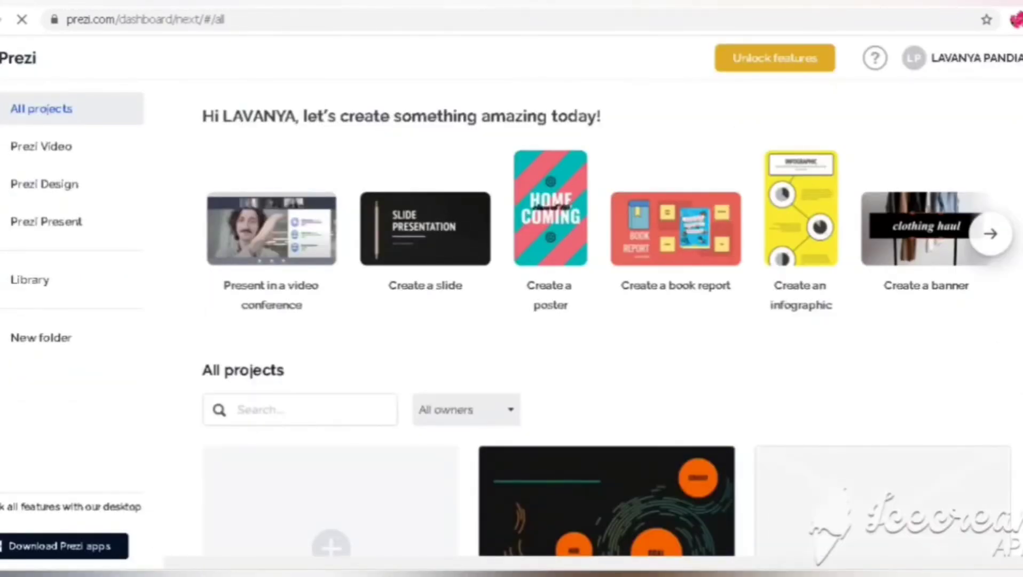
pyautogui.scroll(-2, 955, 283)
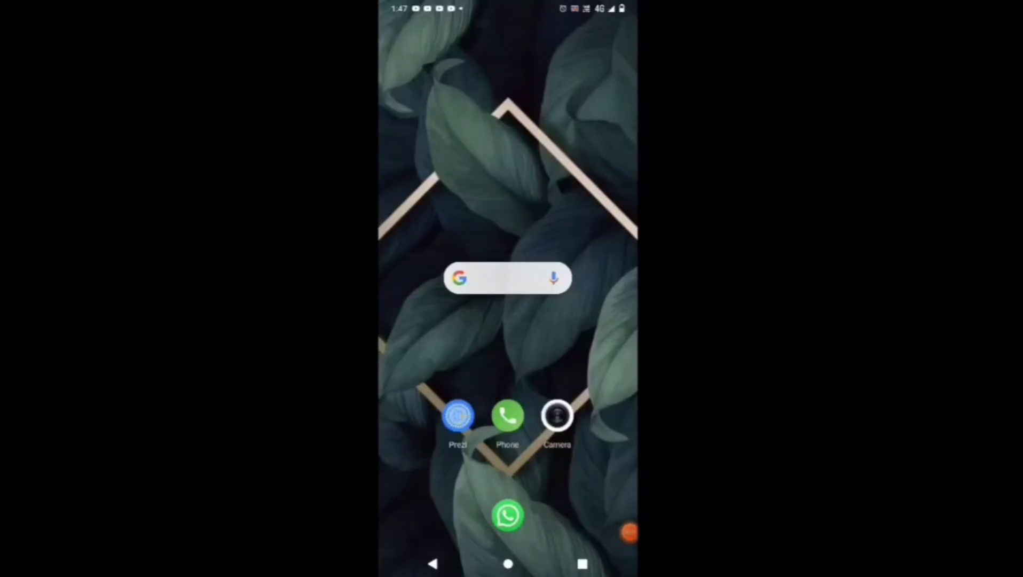
# Switch to the Prezi app on the phone and browse the presentations stored on Prezi.com.
pyautogui.click(457, 415)
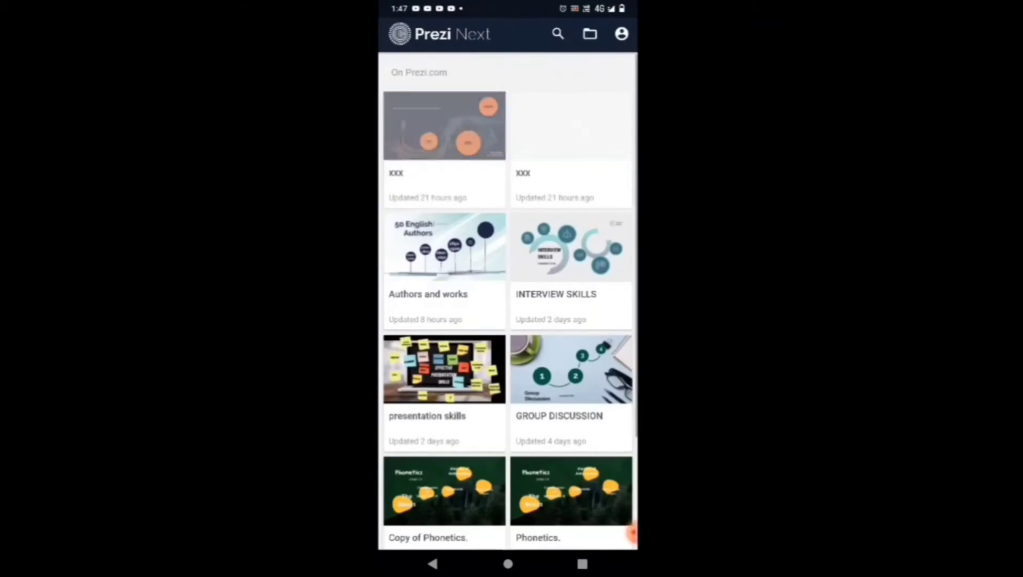
pyautogui.scroll(-3, 508, 310)
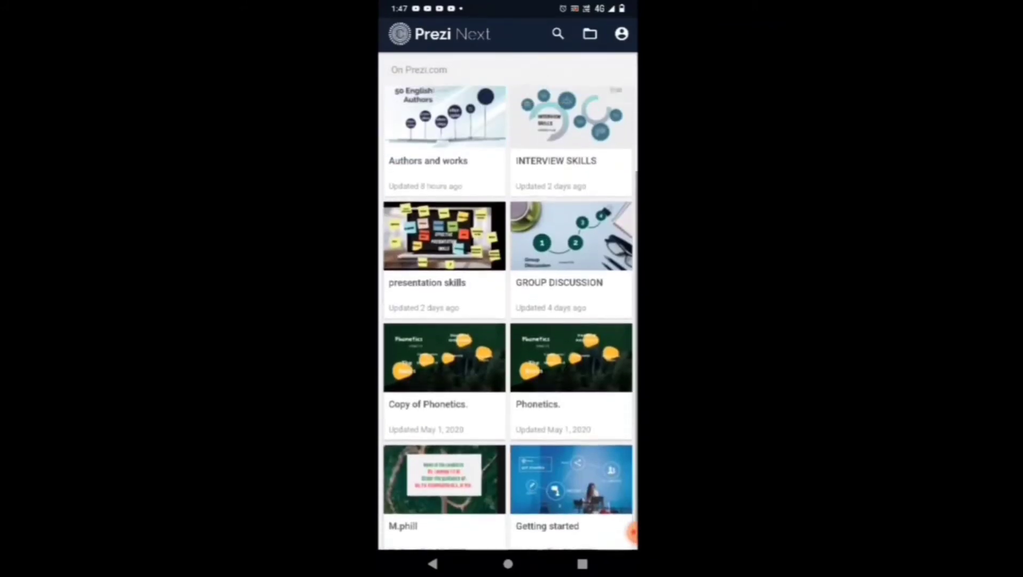
pyautogui.scroll(3, 508, 310)
pyautogui.scroll(-3, 509, 310)
pyautogui.scroll(2, 508, 310)
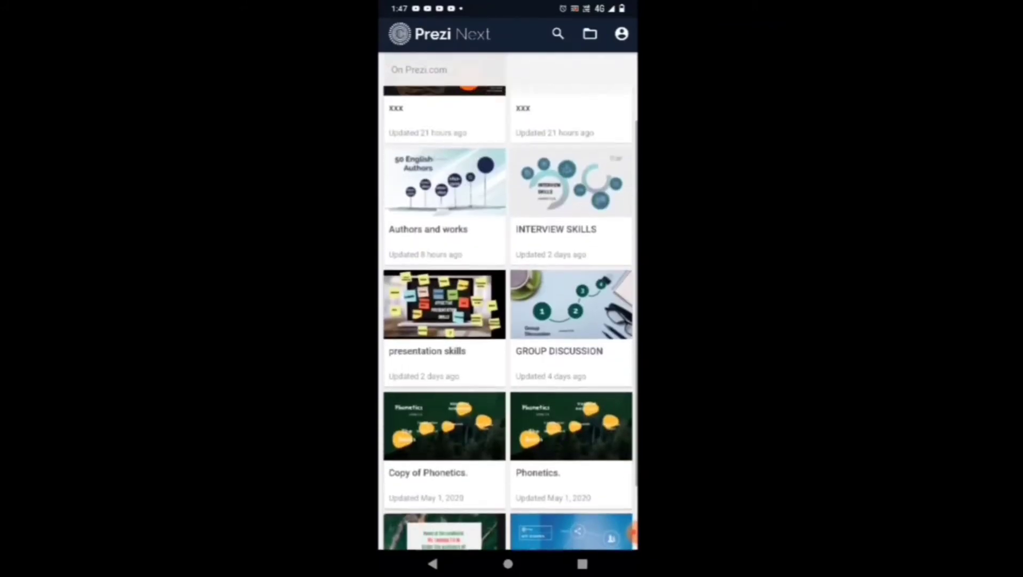
# Open the original "Phonetics." presentation and play it through The Basics and its speech mechanism overview.
pyautogui.click(572, 449)
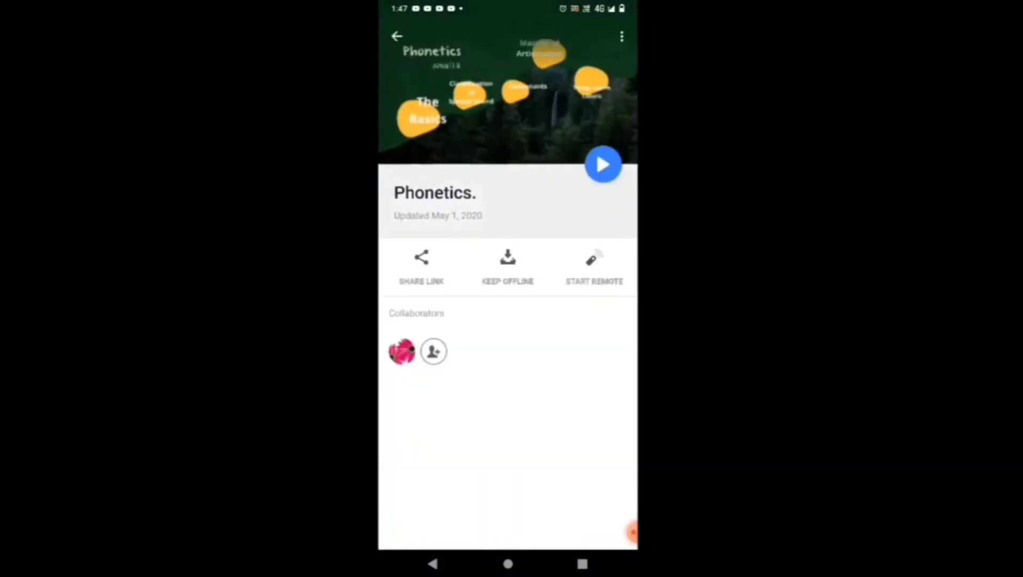
pyautogui.click(603, 164)
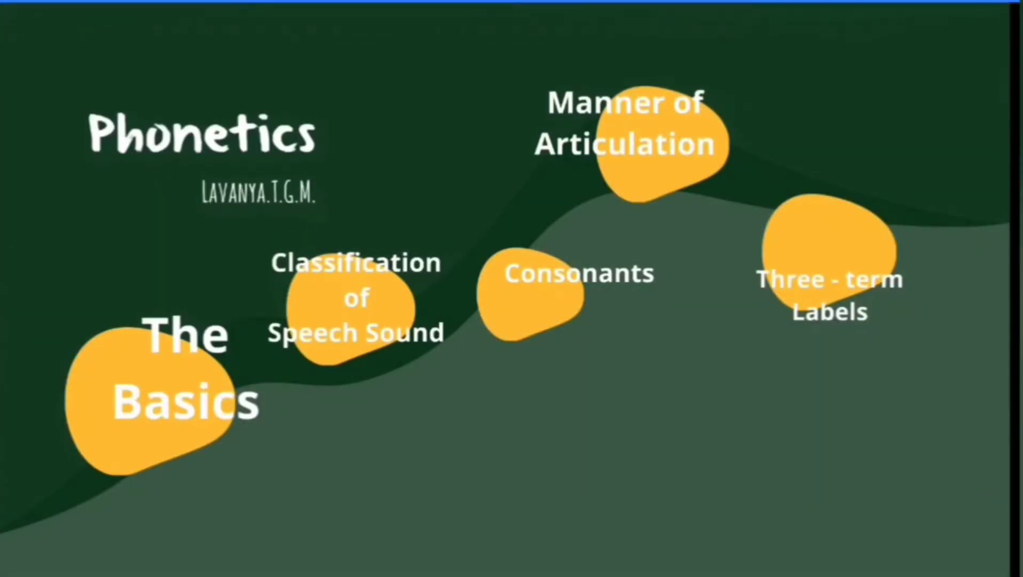
pyautogui.press('Right')
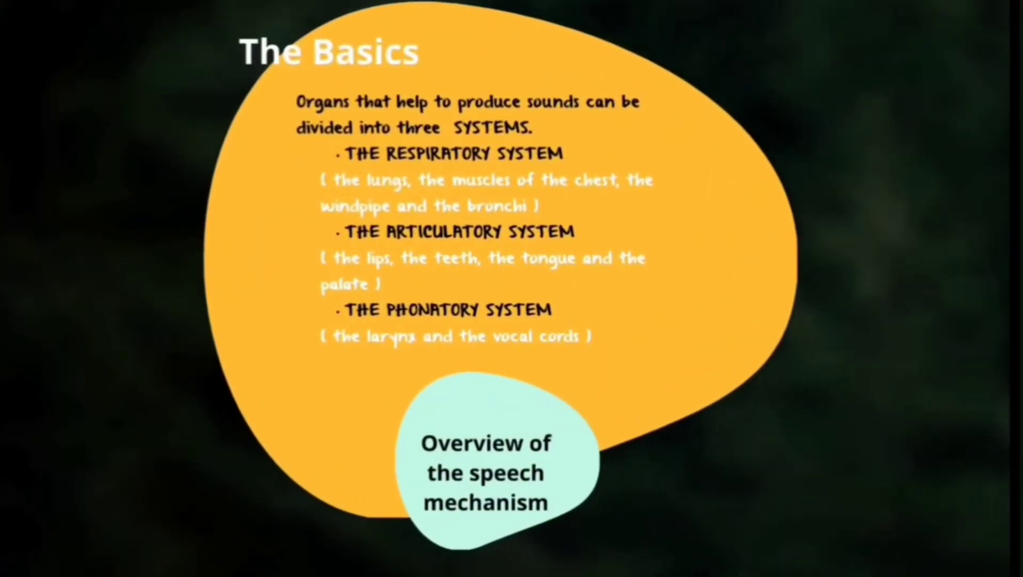
pyautogui.press('Right')
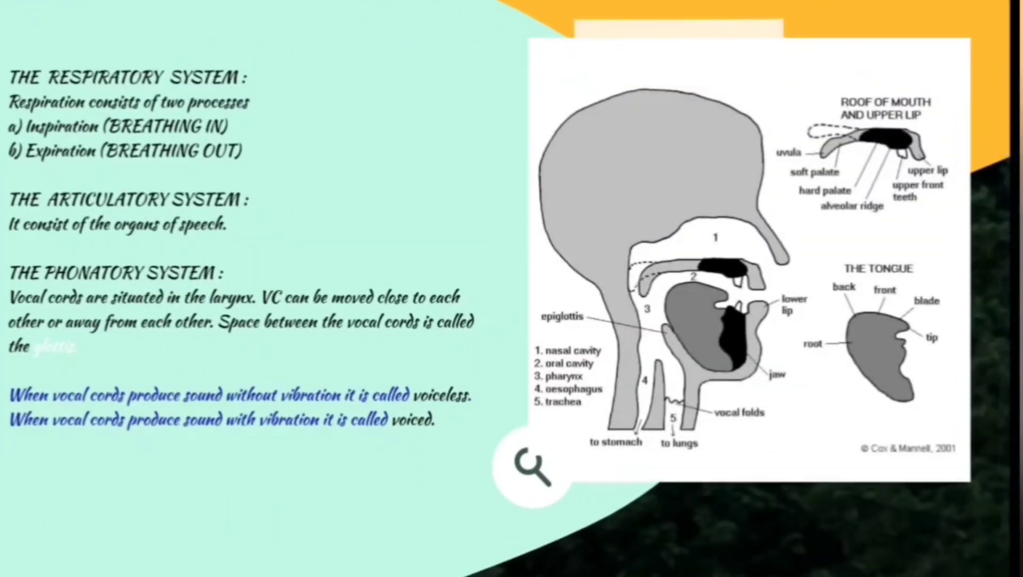
pyautogui.press('Right')
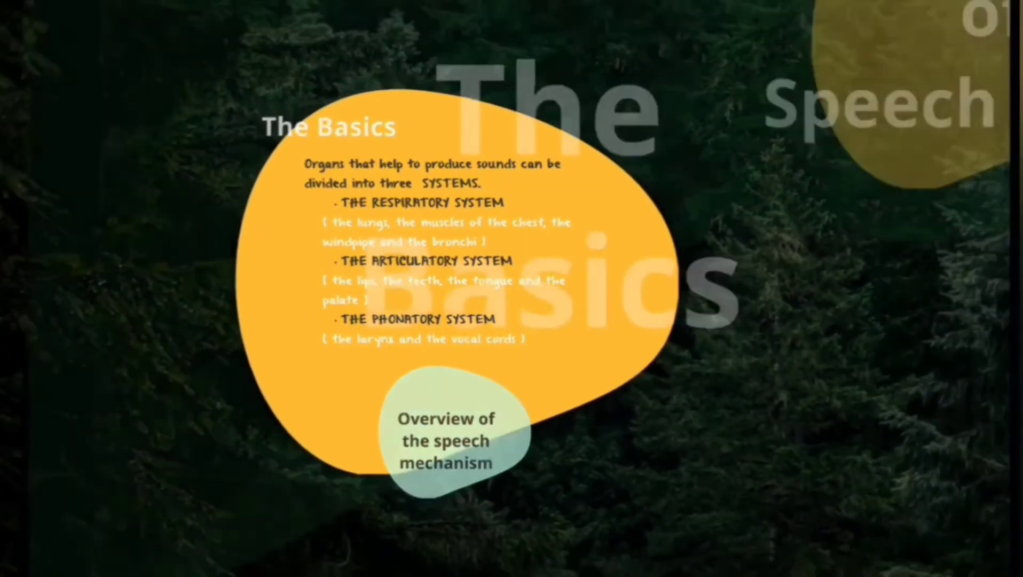